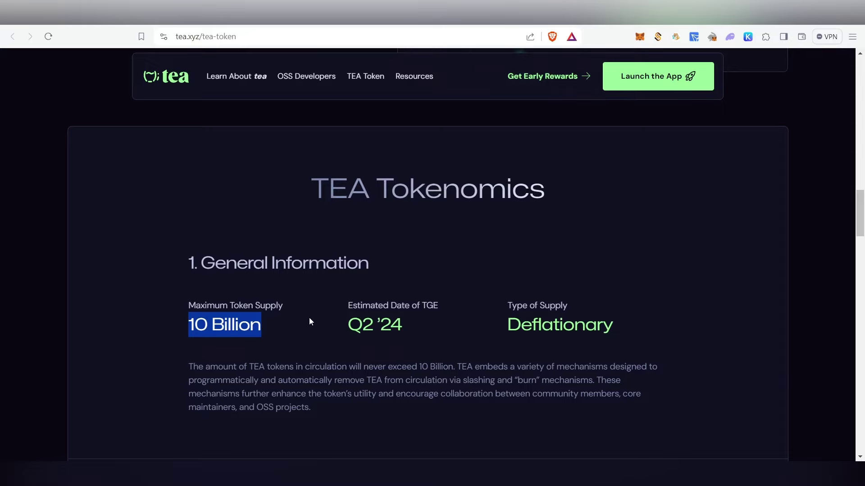
# - Examine the maximum token supply and estimated TGE date in the General Information section of TEA Tokenomics
pyautogui.click(342, 336)
pyautogui.moveTo(376, 320); pyautogui.dragTo(449, 311)
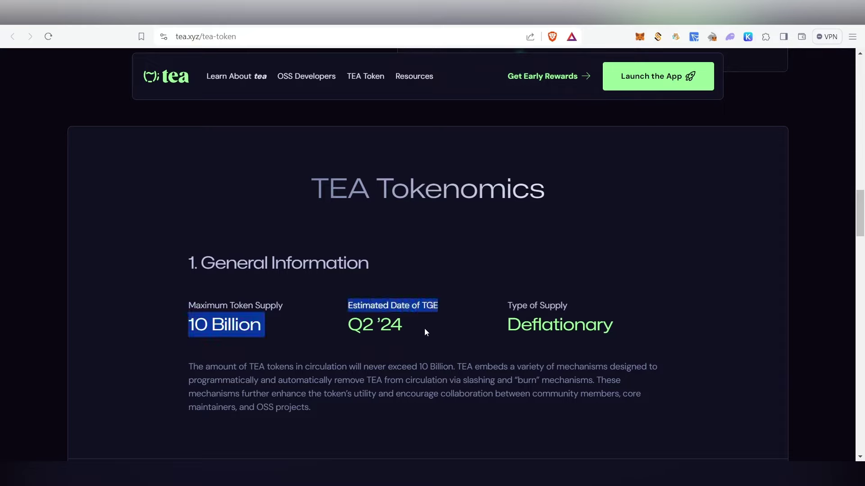
pyautogui.click(319, 336)
pyautogui.moveTo(347, 332); pyautogui.dragTo(399, 328)
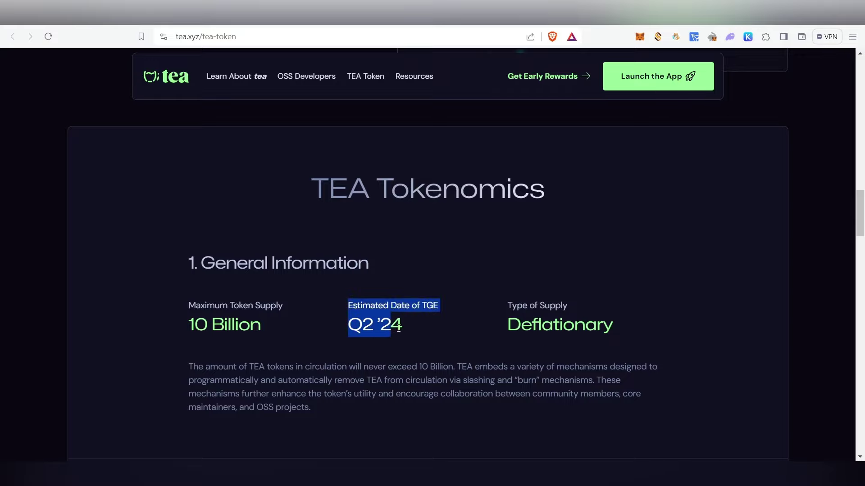
pyautogui.click(412, 328)
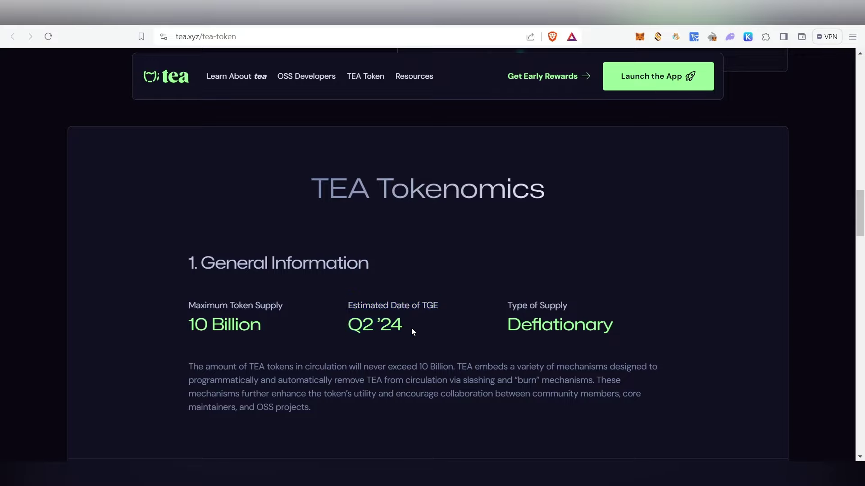
pyautogui.scroll(3, 239, 255)
pyautogui.scroll(-5, 344, 290)
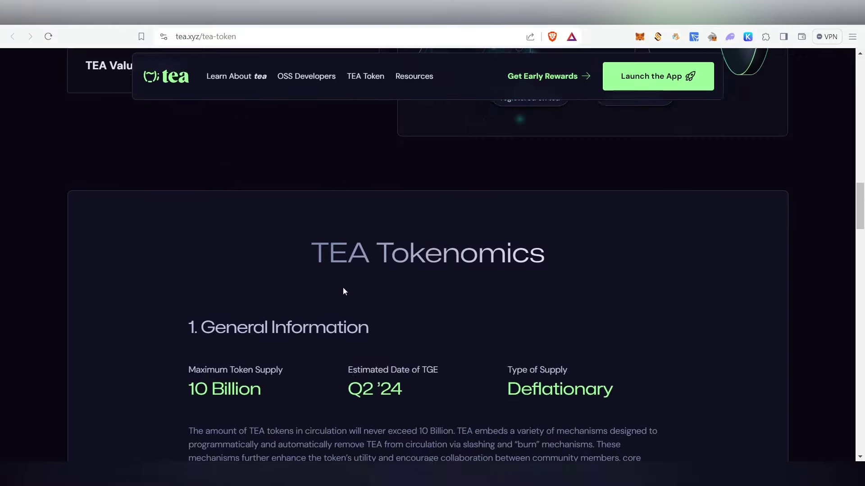
pyautogui.scroll(-2, 366, 325)
pyautogui.scroll(1, 365, 329)
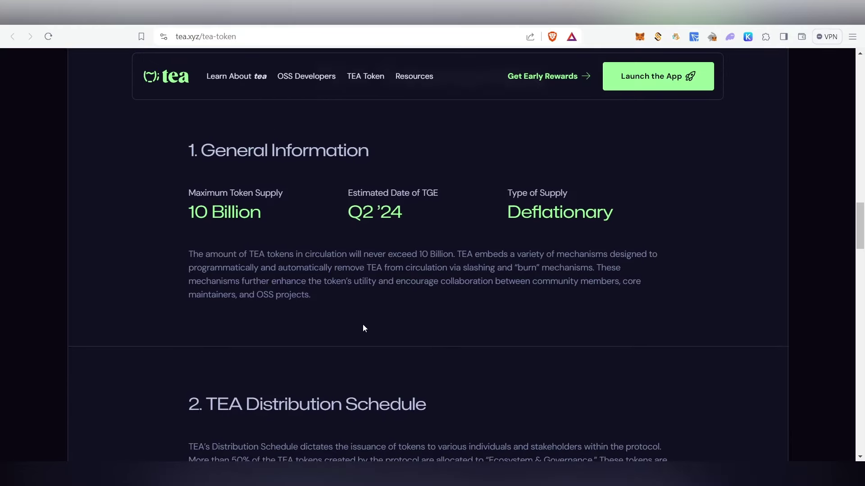
# - Examine the TEA Distribution Schedule table, including the share for Early Supporters & Advisors
pyautogui.scroll(-8, 364, 328)
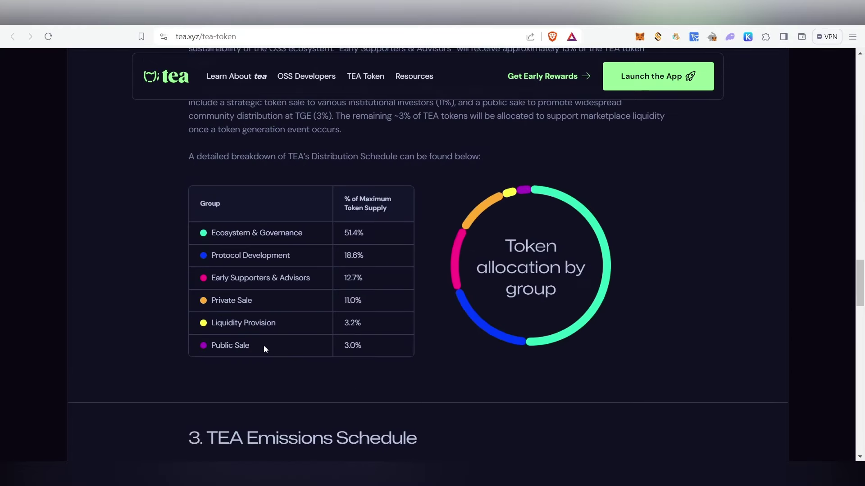
pyautogui.moveTo(232, 277); pyautogui.dragTo(364, 279)
pyautogui.click(376, 280)
pyautogui.scroll(9, 376, 279)
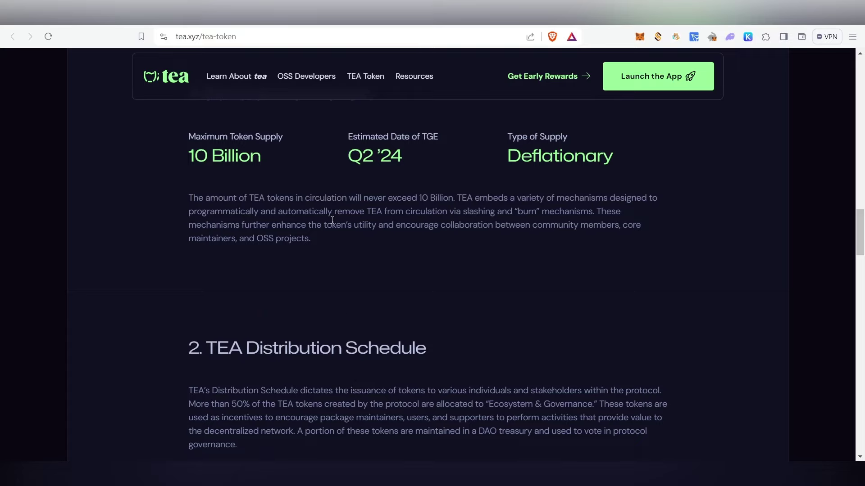
pyautogui.scroll(5, 401, 234)
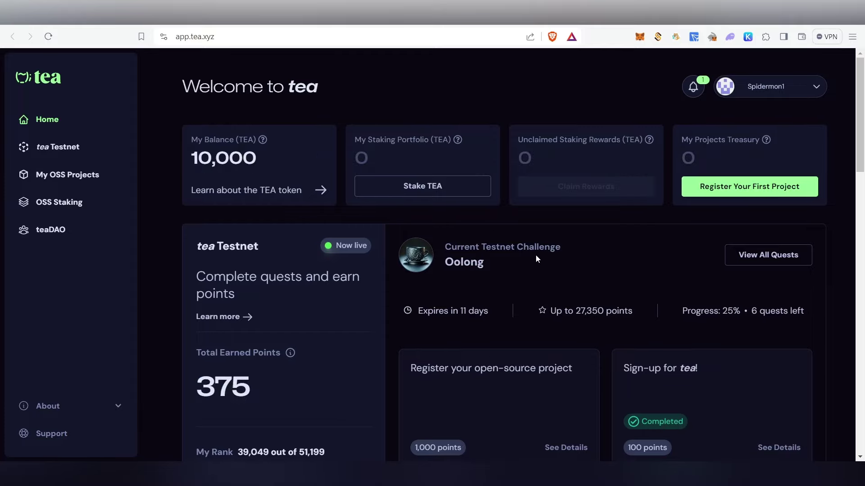
# - Switch to the tea app's home dashboard and log out of the current account
pyautogui.scroll(-1, 530, 279)
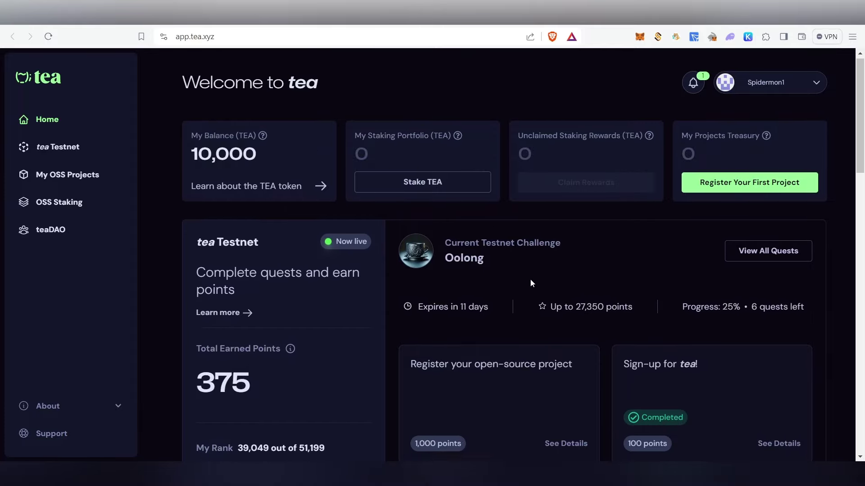
pyautogui.scroll(1, 530, 280)
pyautogui.click(770, 86)
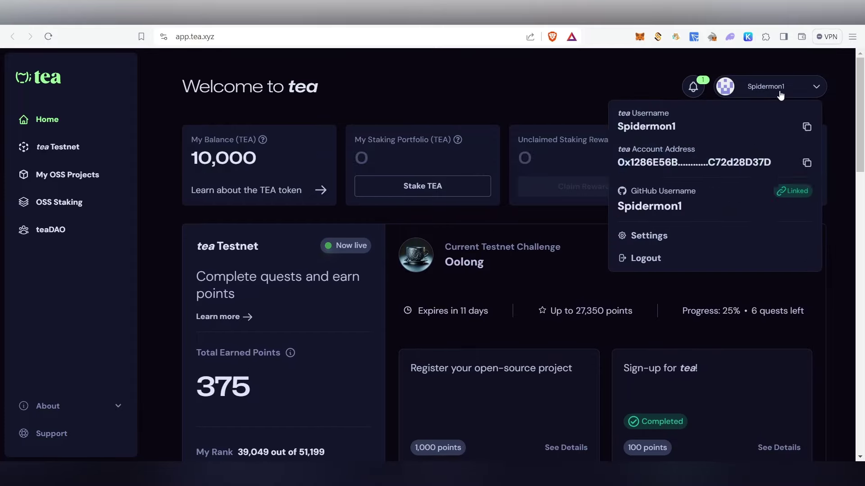
pyautogui.click(684, 255)
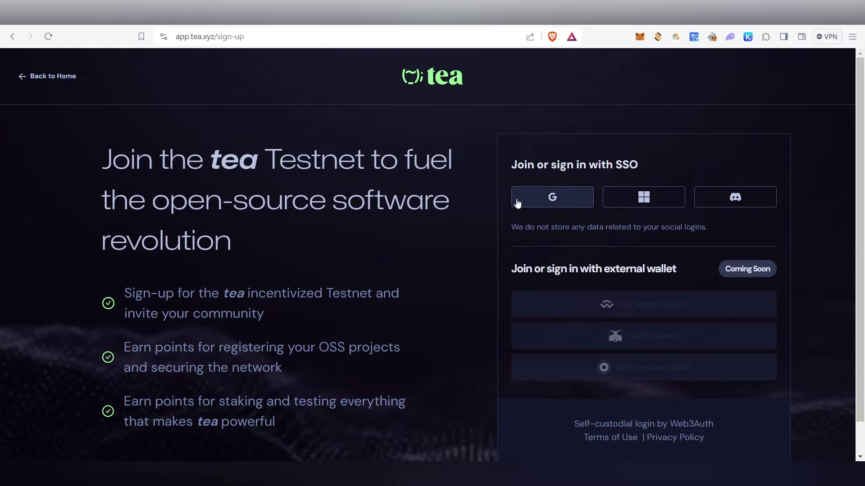
# - Sign in to the tea app with Discord SSO and authorize its access to the Discord account
pyautogui.click(539, 200)
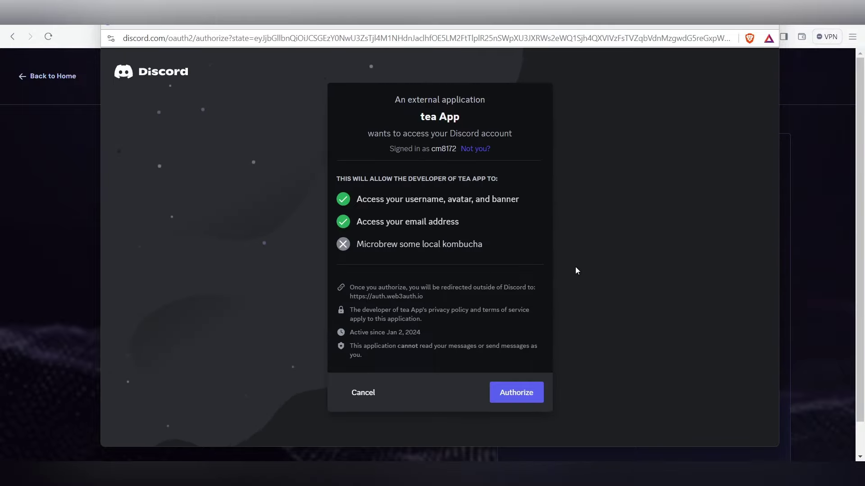
pyautogui.click(522, 393)
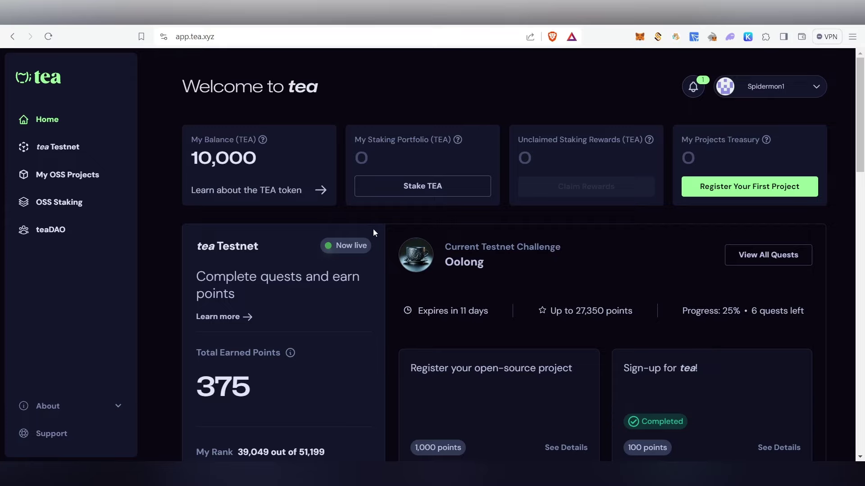
# - Look over the home dashboard and examine the My Balance (TEA) figure
pyautogui.scroll(-6, 541, 279)
pyautogui.scroll(6, 542, 282)
pyautogui.moveTo(185, 152); pyautogui.dragTo(285, 161)
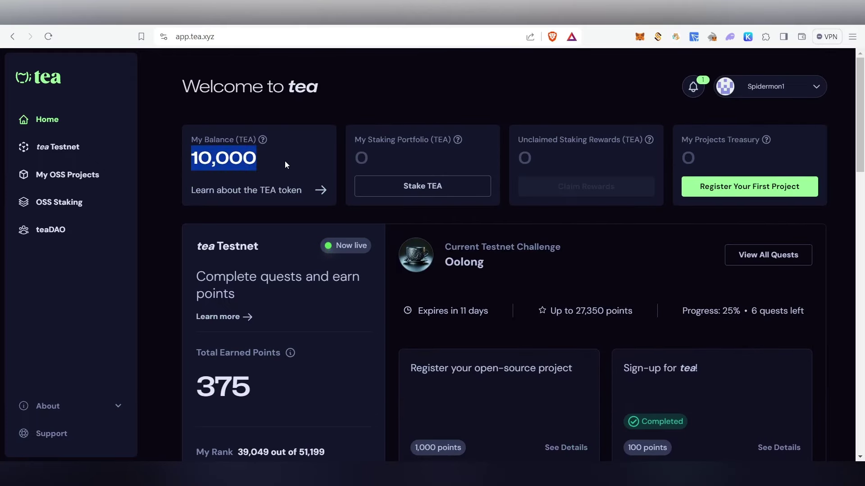
pyautogui.click(285, 161)
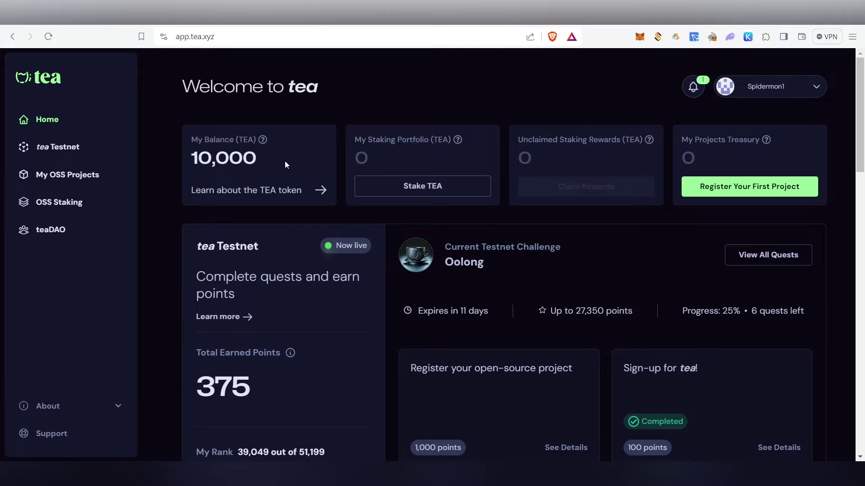
pyautogui.moveTo(269, 160); pyautogui.dragTo(180, 147)
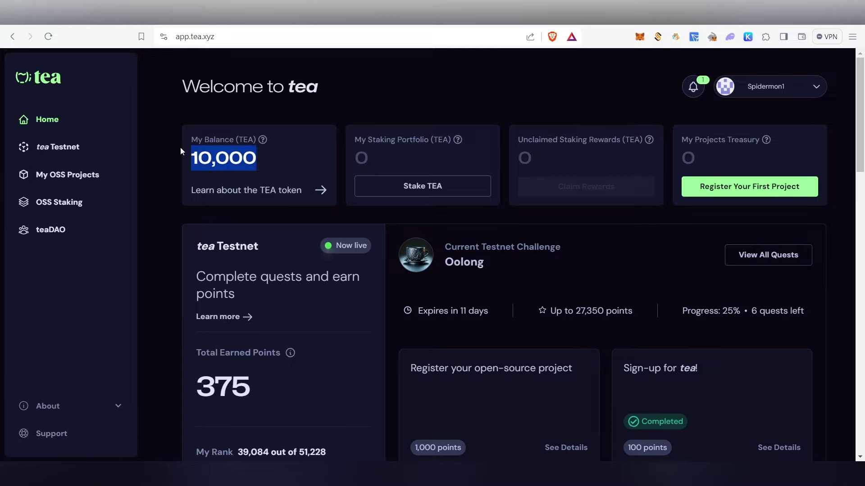
pyautogui.click(203, 139)
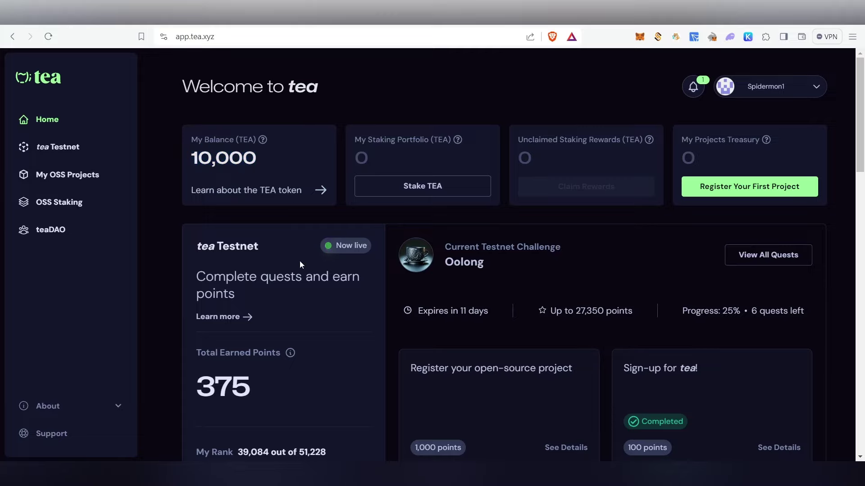
# - Examine the Total Earned Points figure in the dashboard's tea Testnet card
pyautogui.scroll(-2, 299, 262)
pyautogui.moveTo(264, 281); pyautogui.dragTo(177, 245)
pyautogui.click(264, 270)
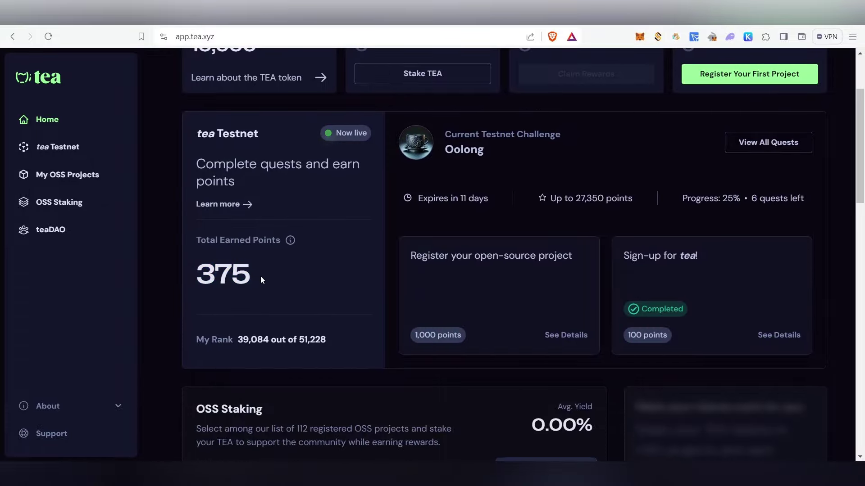
pyautogui.moveTo(194, 281); pyautogui.dragTo(268, 275)
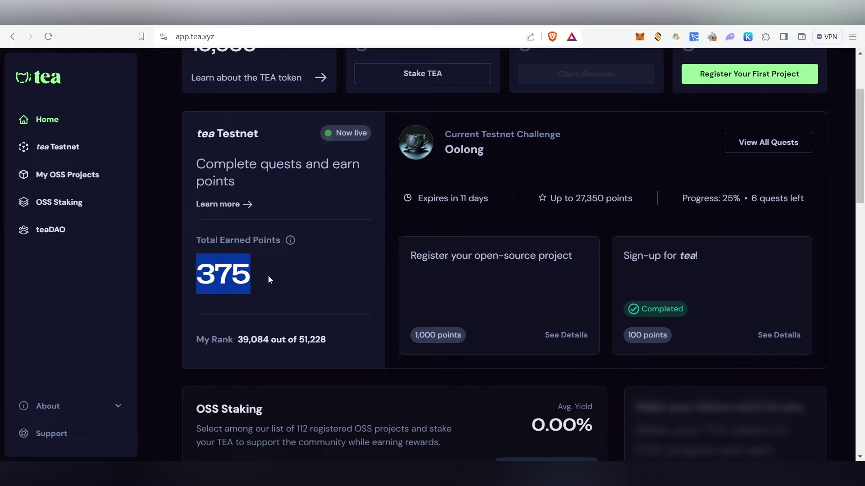
pyautogui.click(302, 305)
# - Read the latest account notification and compare it with the total earned points
pyautogui.scroll(2, 302, 304)
pyautogui.click(692, 87)
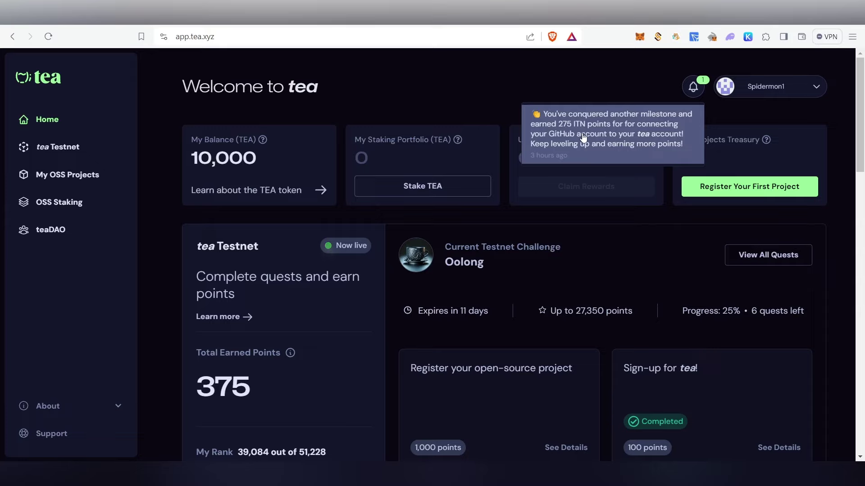
pyautogui.doubleClick(200, 380)
pyautogui.scroll(-1, 279, 380)
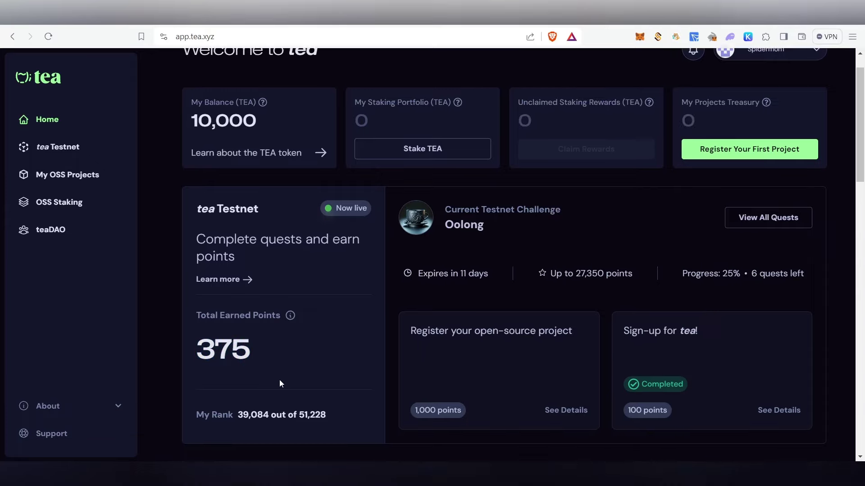
pyautogui.click(276, 331)
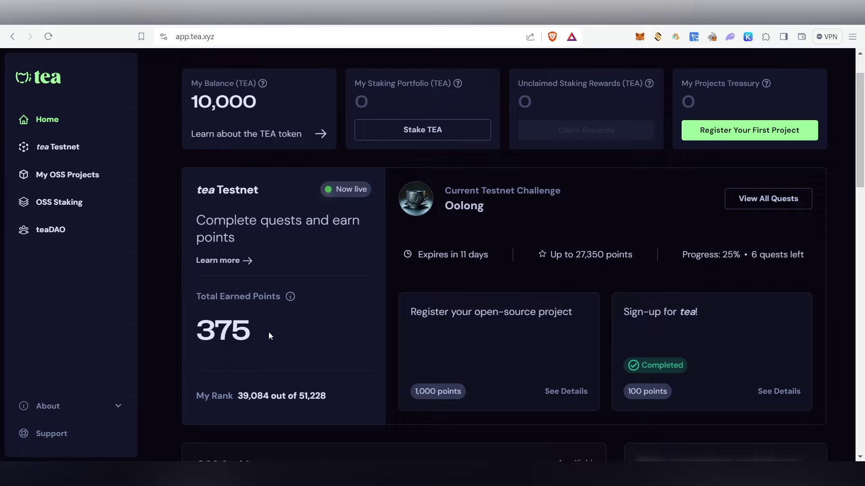
pyautogui.moveTo(269, 332); pyautogui.dragTo(185, 327)
pyautogui.click(267, 331)
# - Check the linked GitHub username in the account details and review the total earned points again
pyautogui.scroll(-1, 267, 330)
pyautogui.scroll(1, 267, 333)
pyautogui.scroll(2, 283, 349)
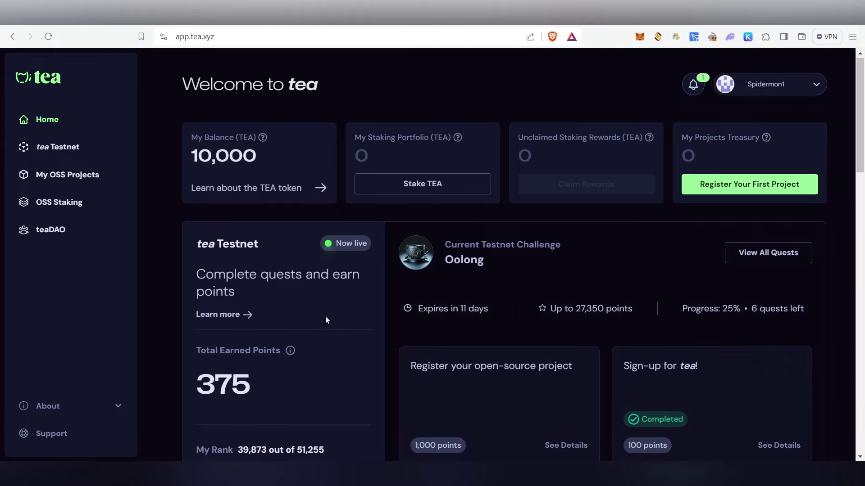
pyautogui.scroll(-3, 326, 316)
pyautogui.scroll(3, 325, 316)
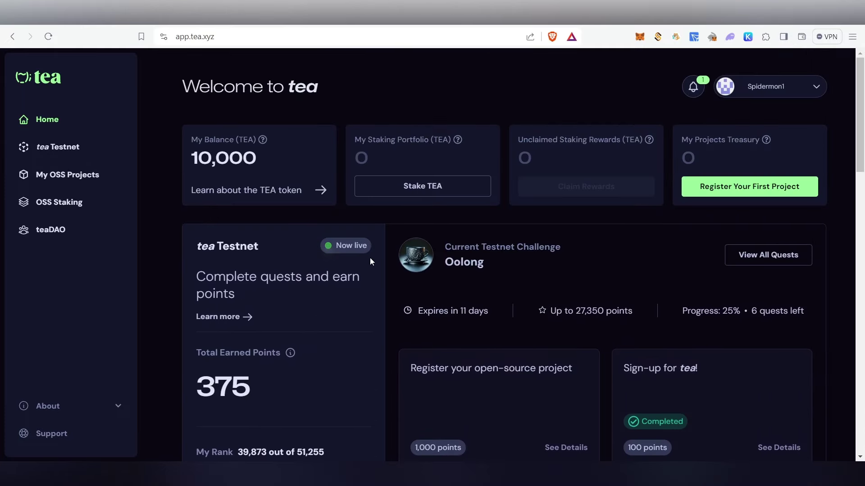
pyautogui.click(781, 88)
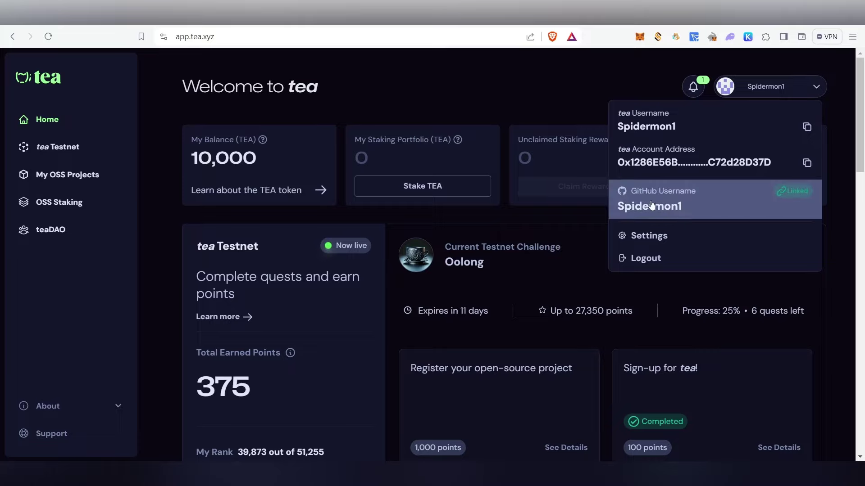
pyautogui.click(842, 209)
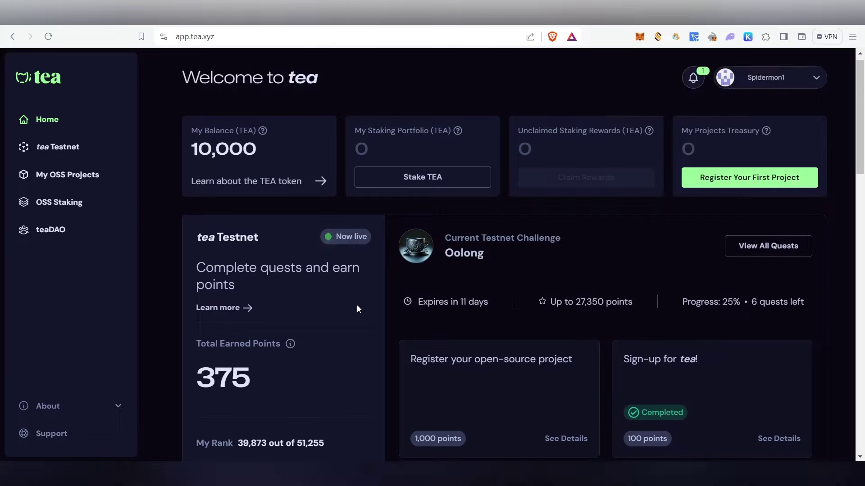
pyautogui.moveTo(298, 390); pyautogui.dragTo(192, 380)
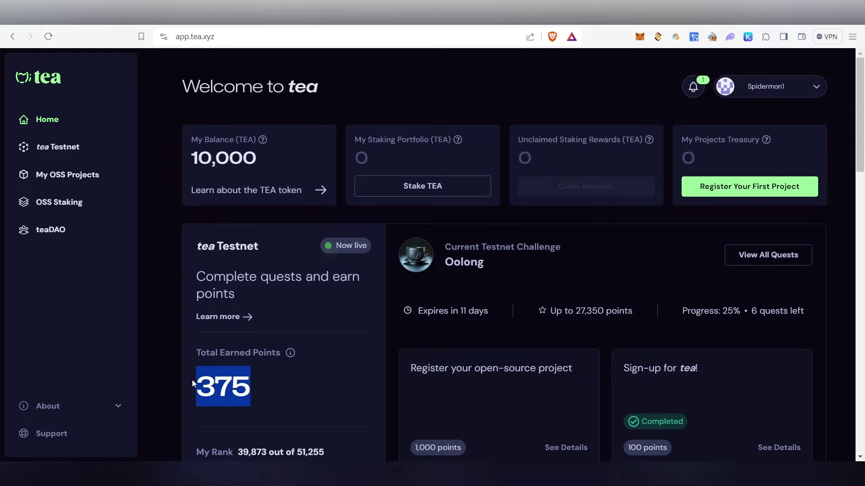
pyautogui.click(291, 378)
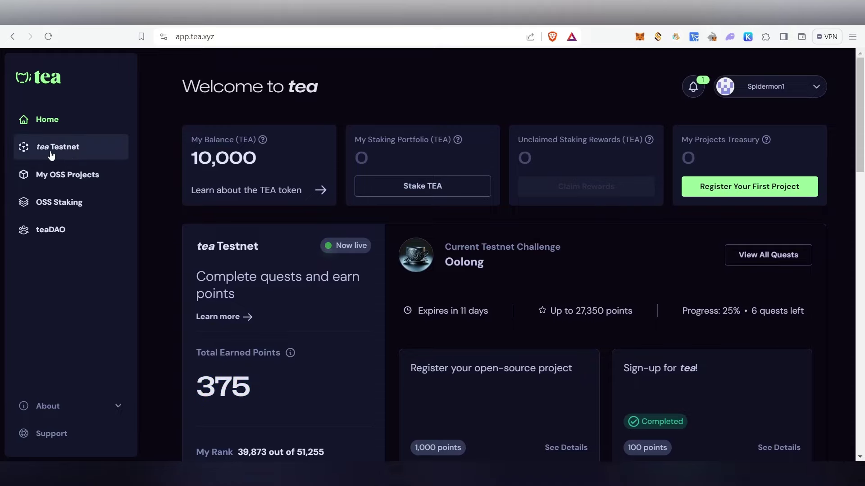
# - Open the tea Testnet page and bring its Ongoing Quests list into view
pyautogui.click(98, 159)
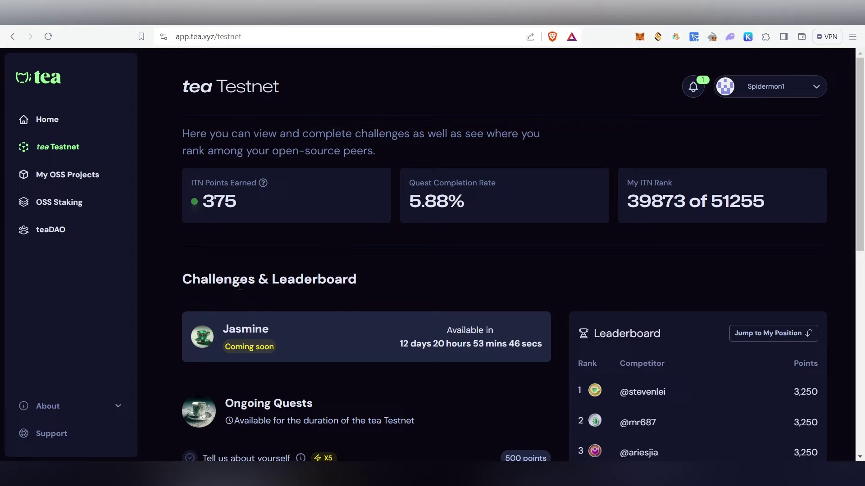
pyautogui.scroll(-1, 310, 276)
pyautogui.scroll(-2, 310, 273)
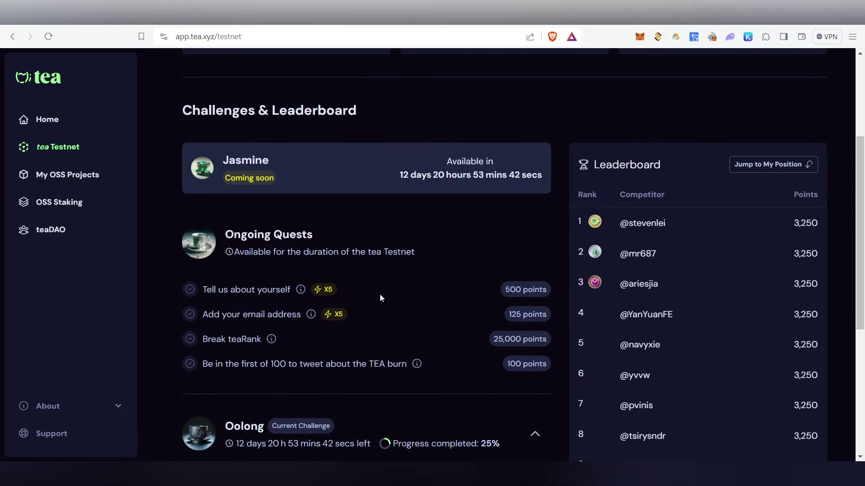
pyautogui.scroll(-3, 266, 298)
pyautogui.scroll(2, 323, 336)
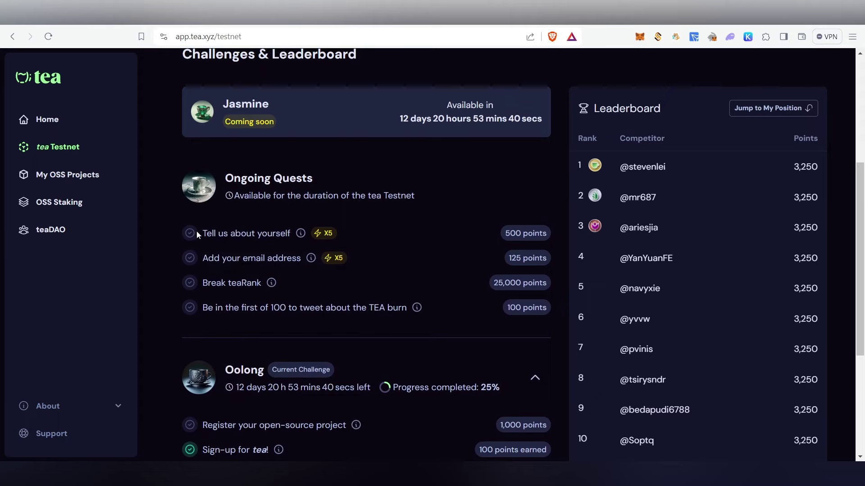
# - Examine the point rewards for the "Tell us about yourself" and "Add your email address" quests
pyautogui.moveTo(198, 233); pyautogui.dragTo(374, 233)
pyautogui.click(374, 233)
pyautogui.moveTo(520, 236); pyautogui.dragTo(556, 236)
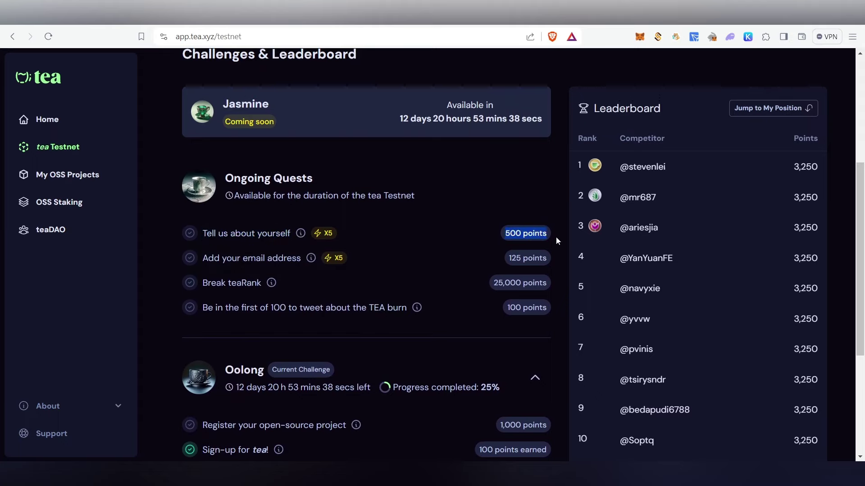
pyautogui.click(556, 237)
pyautogui.moveTo(201, 258); pyautogui.dragTo(302, 259)
pyautogui.click(395, 253)
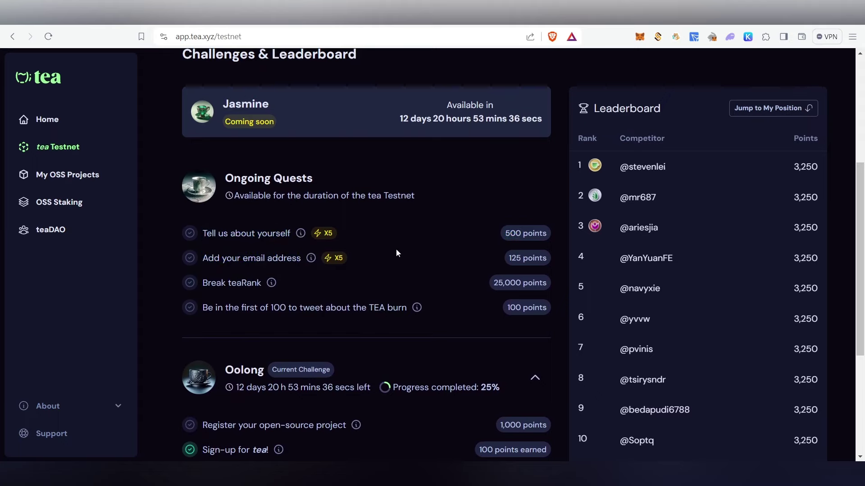
pyautogui.moveTo(508, 258); pyautogui.dragTo(547, 259)
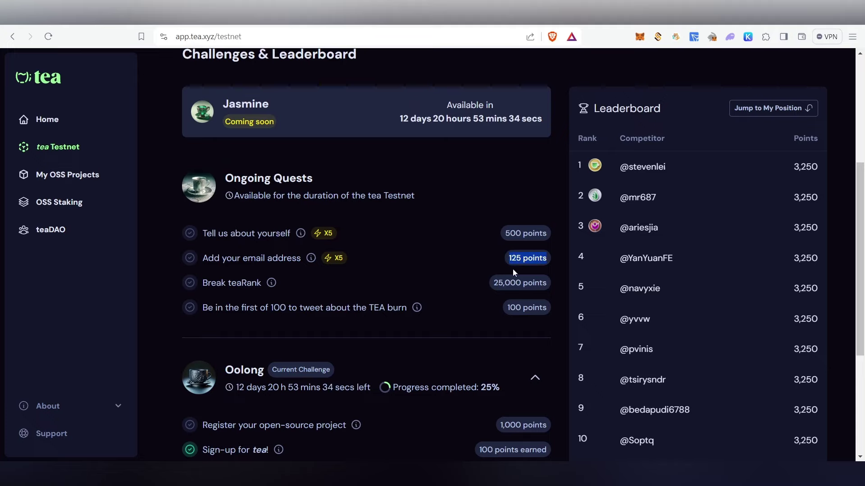
pyautogui.click(547, 259)
pyautogui.scroll(-1, 377, 320)
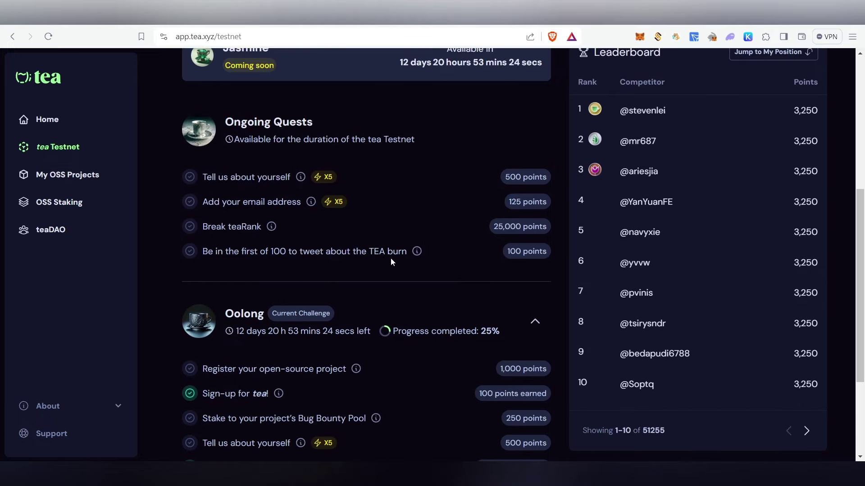
# - Examine the point rewards for the TEA burn tweet and "Break teaRank" quests and read the "Break teaRank" details
pyautogui.moveTo(506, 252)
pyautogui.mouseDown()
pyautogui.moveTo(547, 251)
pyautogui.moveTo(501, 247)
pyautogui.mouseUp()
pyautogui.moveTo(203, 227); pyautogui.dragTo(260, 235)
pyautogui.click(498, 230)
pyautogui.moveTo(513, 227); pyautogui.dragTo(547, 227)
pyautogui.click(409, 225)
pyautogui.click(271, 226)
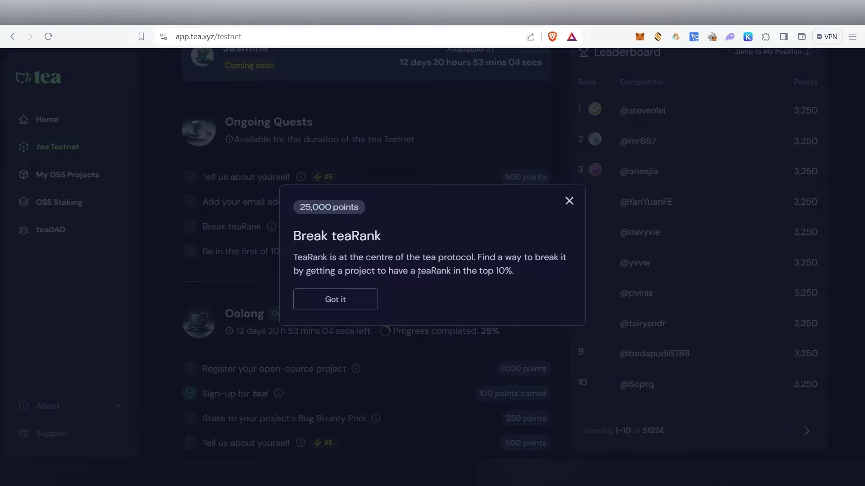
pyautogui.click(569, 201)
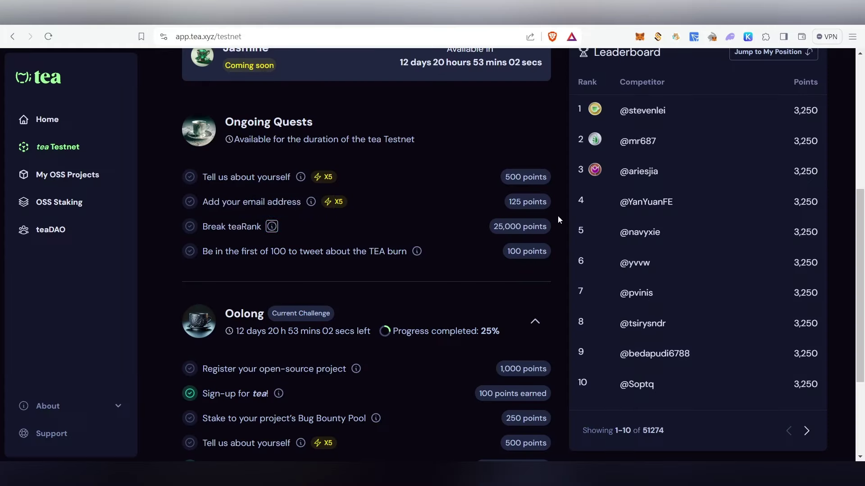
# - Review the Ongoing Quests list again, focusing on the X5 quests "Tell us about yourself" and "Add your email address"
pyautogui.scroll(1, 276, 282)
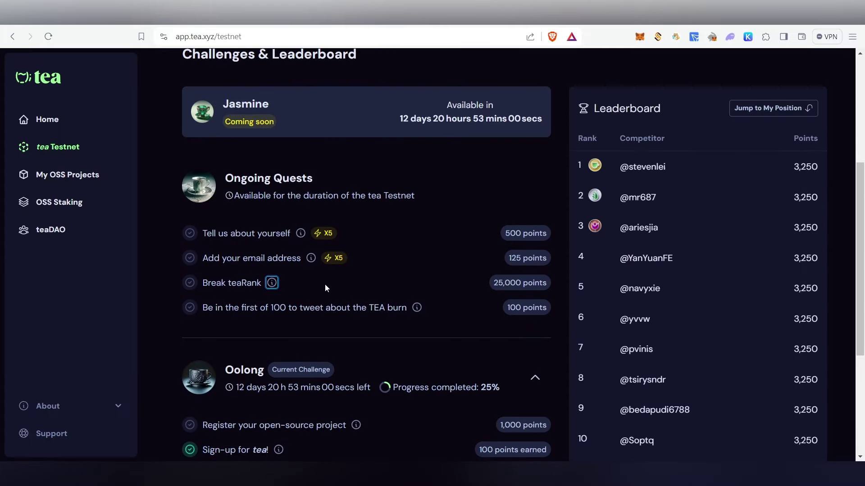
pyautogui.scroll(-2, 336, 297)
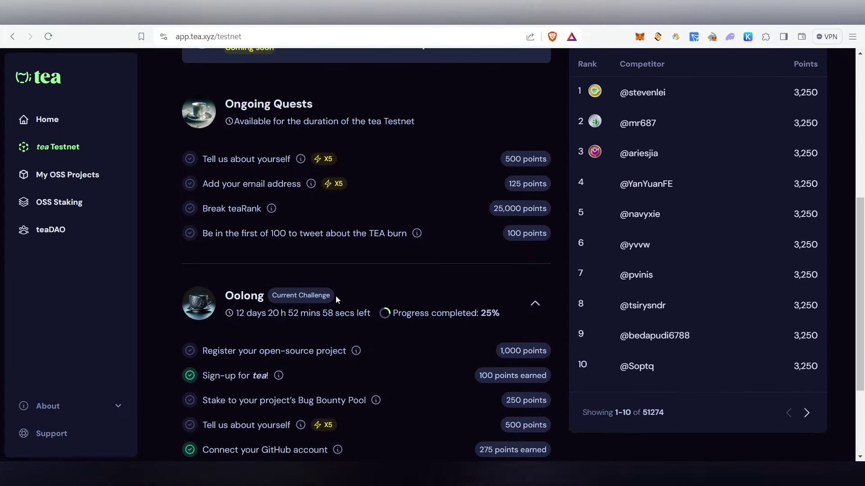
pyautogui.scroll(2, 407, 349)
pyautogui.scroll(-3, 412, 317)
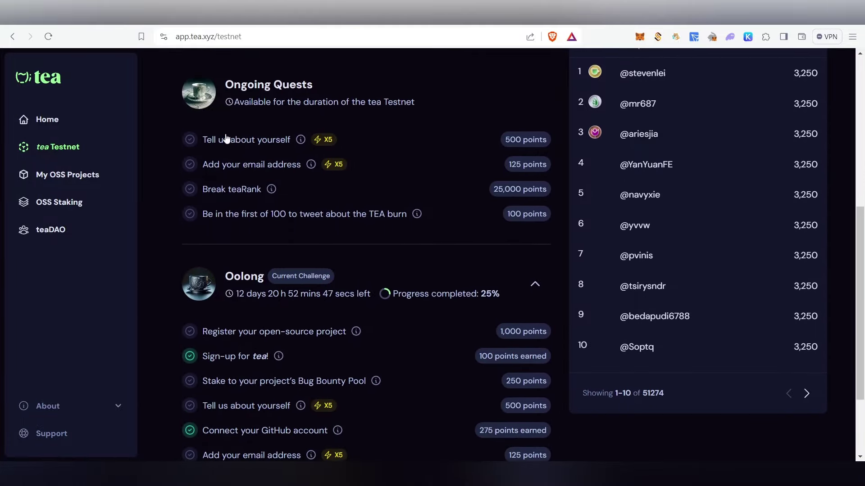
pyautogui.moveTo(225, 140); pyautogui.dragTo(452, 196)
pyautogui.click(446, 207)
pyautogui.moveTo(202, 147); pyautogui.dragTo(330, 169)
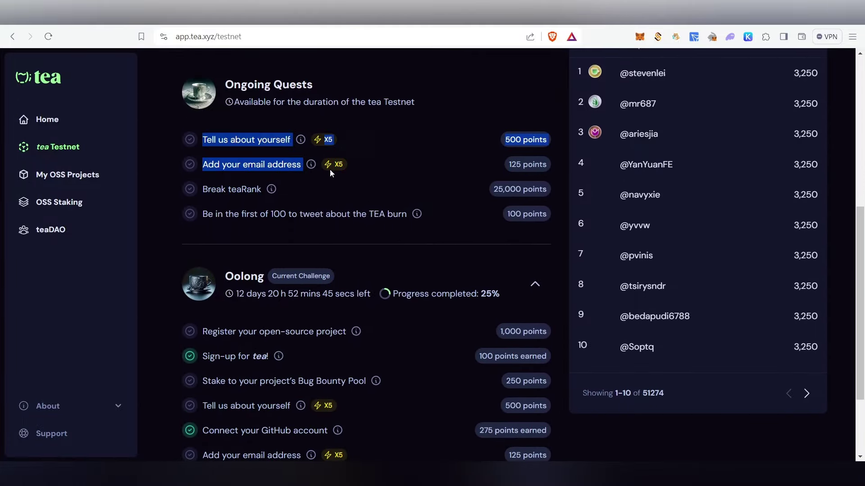
pyautogui.click(378, 168)
pyautogui.scroll(3, 329, 228)
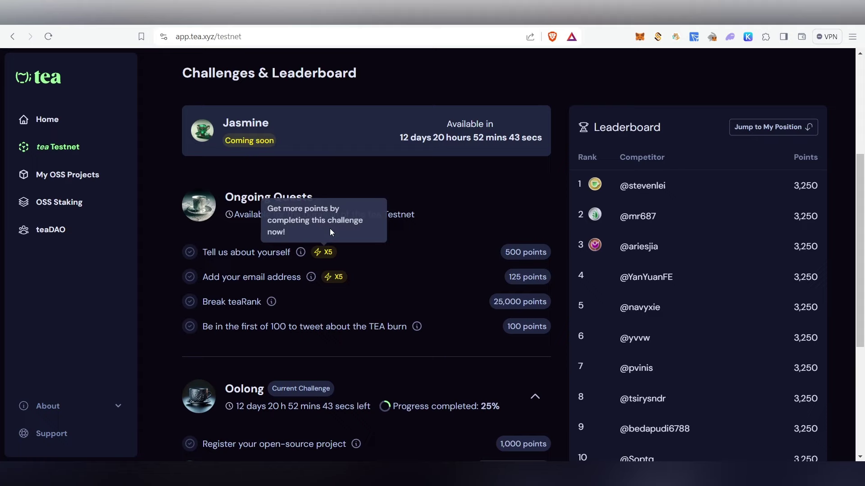
# - Open the account settings and bring the Profile and Notifications section into view
pyautogui.scroll(4, 507, 292)
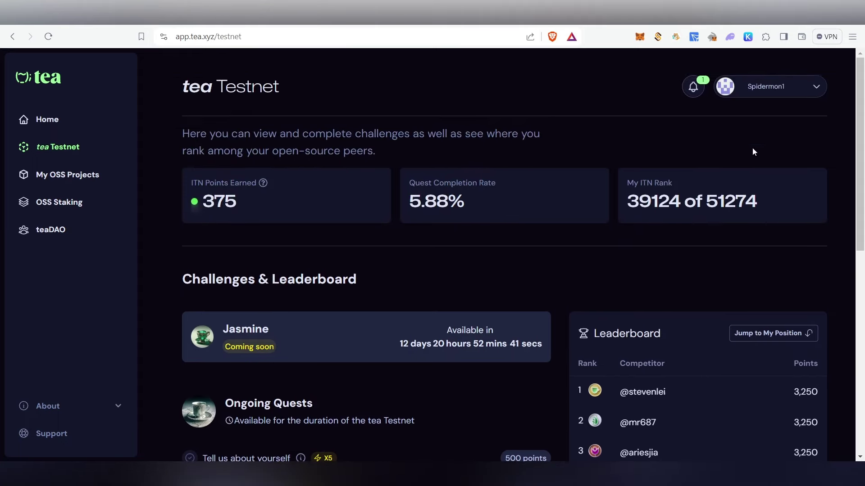
pyautogui.click(787, 92)
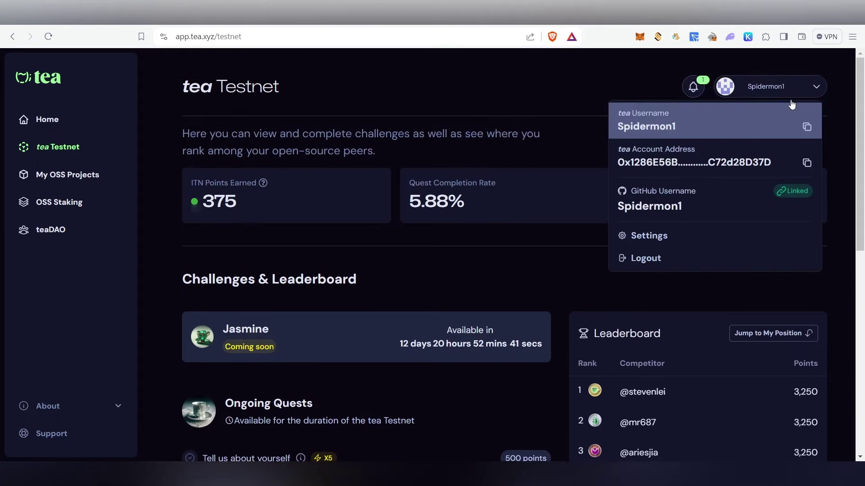
pyautogui.click(701, 236)
pyautogui.scroll(-6, 471, 243)
pyautogui.scroll(-6, 471, 243)
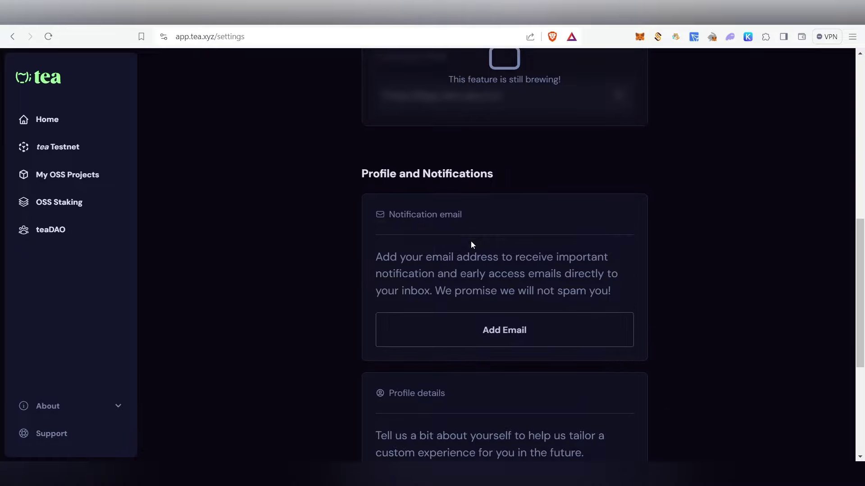
# - Enter the account email as the notification email, save the change, and reload the settings page
pyautogui.click(505, 225)
pyautogui.click(479, 231)
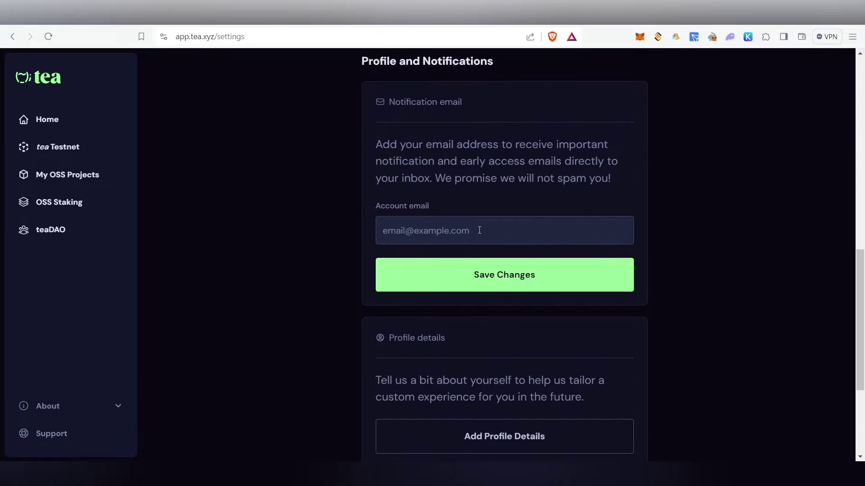
pyautogui.hotkey('ctrl', 'v')
pyautogui.scroll(3, 683, 341)
pyautogui.tripleClick(406, 344)
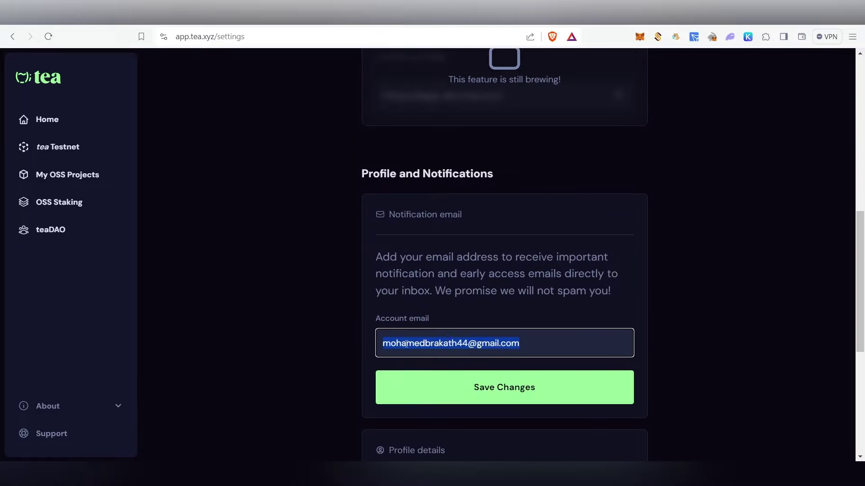
pyautogui.click(547, 393)
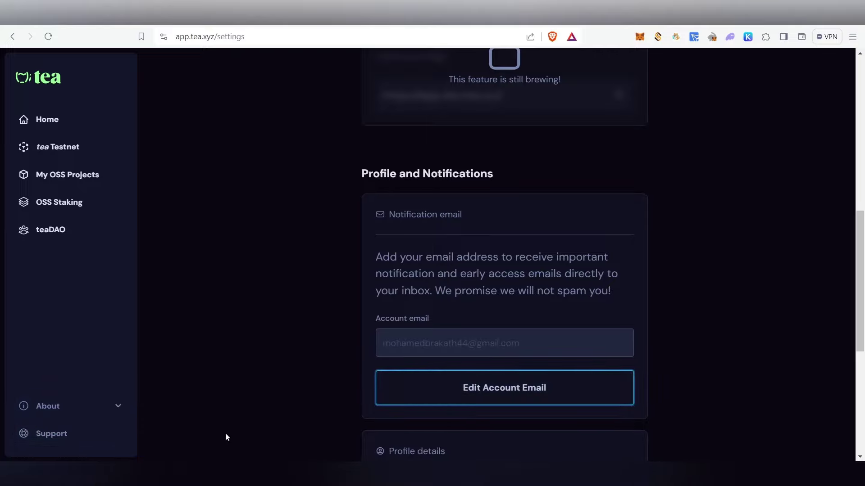
pyautogui.click(48, 36)
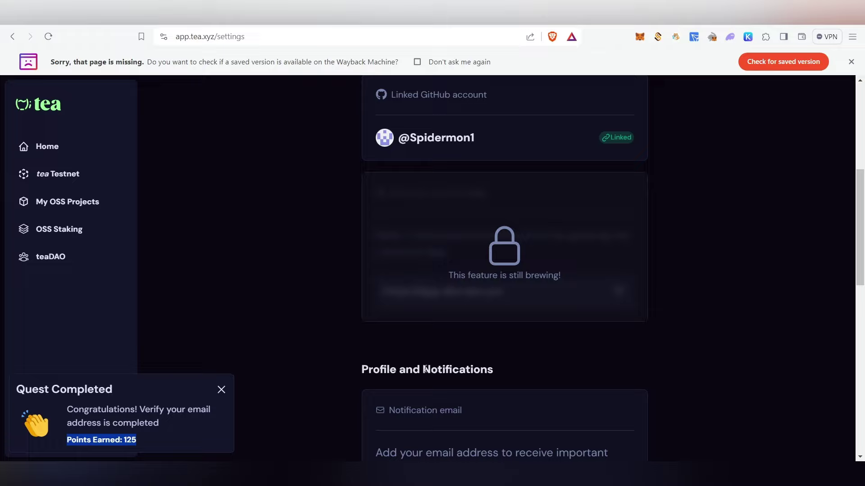
# - Add profile details with the blockchain expertise level set to Expert, and save the changes
pyautogui.scroll(-9, 485, 359)
pyautogui.scroll(2, 485, 359)
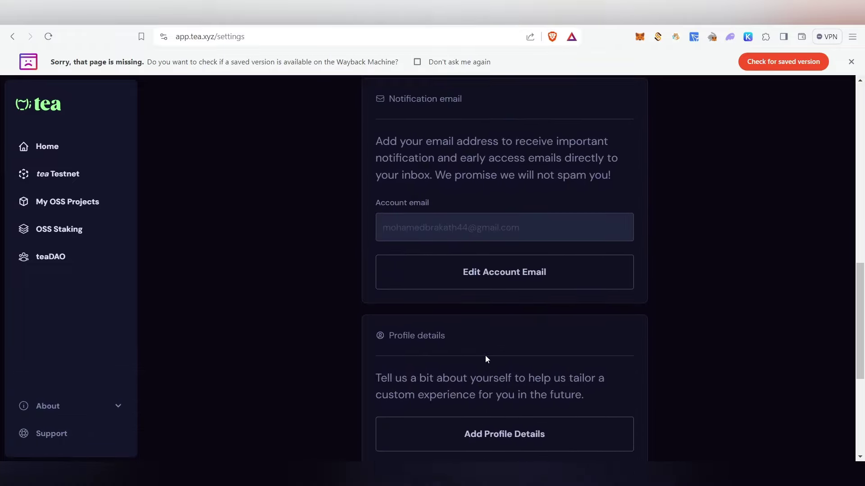
pyautogui.scroll(-3, 485, 359)
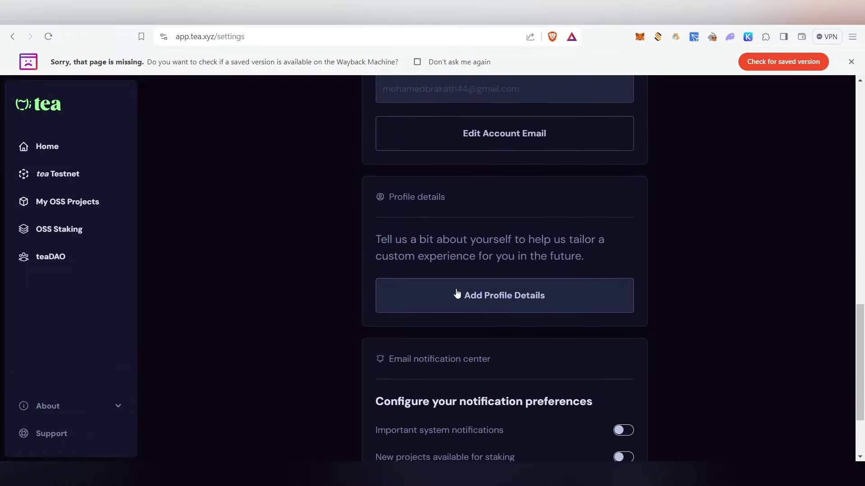
pyautogui.click(517, 299)
pyautogui.click(571, 308)
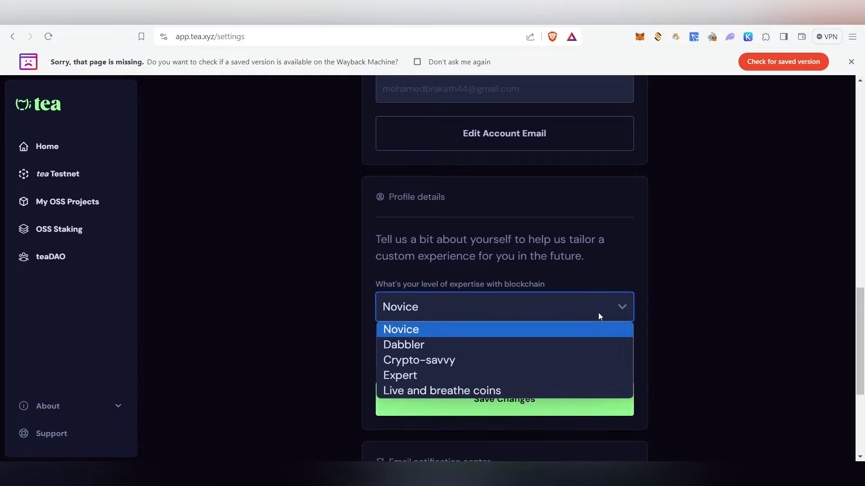
pyautogui.moveTo(374, 236); pyautogui.dragTo(592, 273)
pyautogui.click(595, 274)
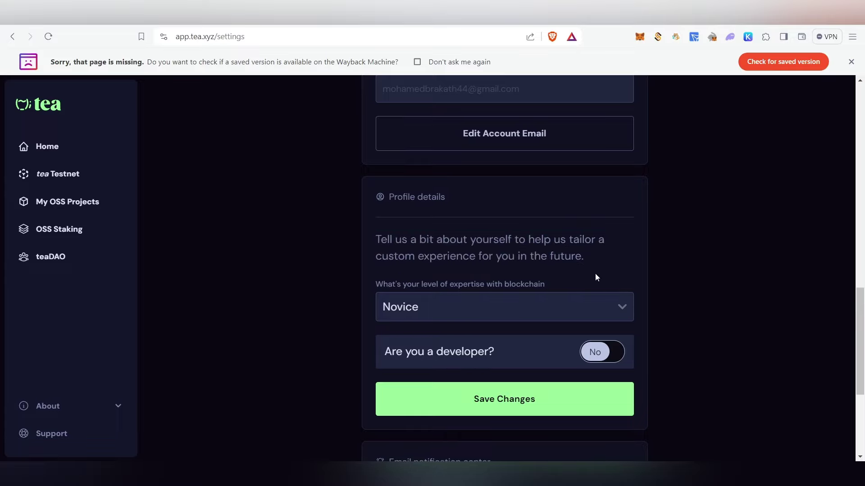
pyautogui.click(577, 299)
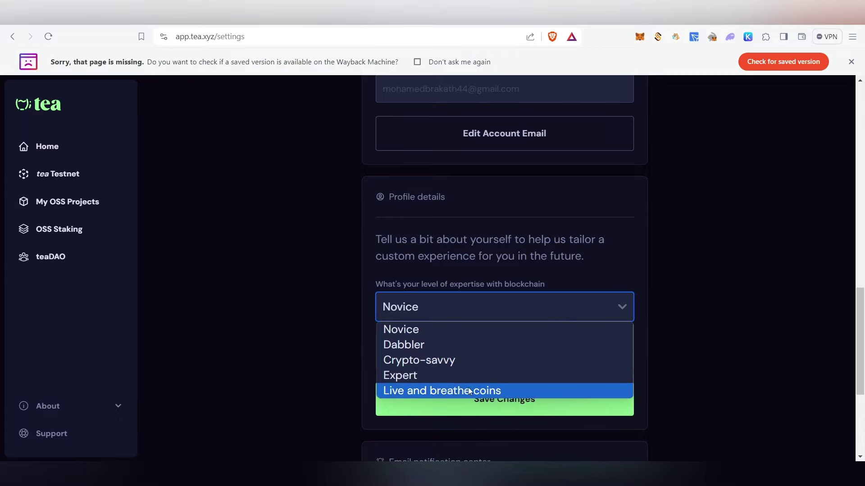
pyautogui.click(448, 376)
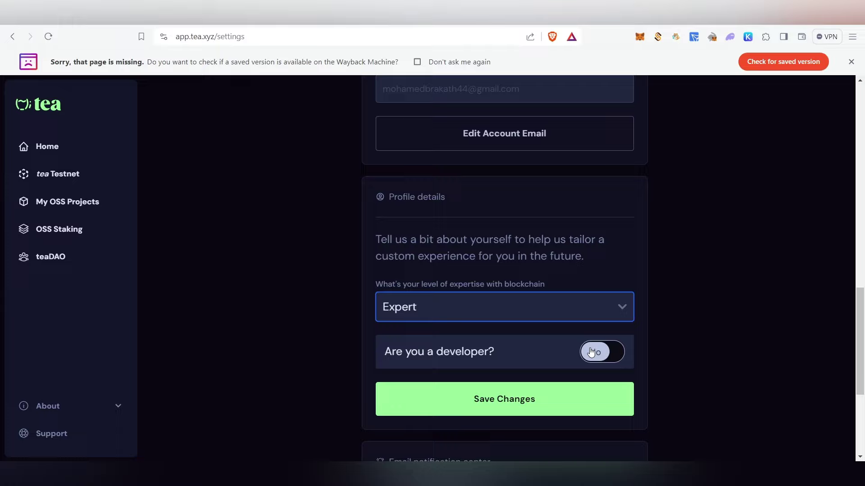
pyautogui.click(531, 401)
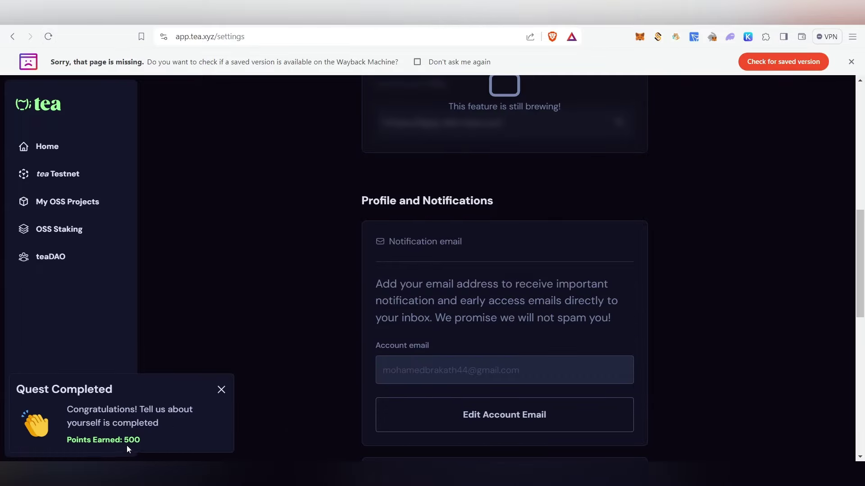
# - Check the points awarded for the completed profile quest, and review the total earned points on the Home page
pyautogui.moveTo(139, 440); pyautogui.dragTo(121, 440)
pyautogui.click(189, 439)
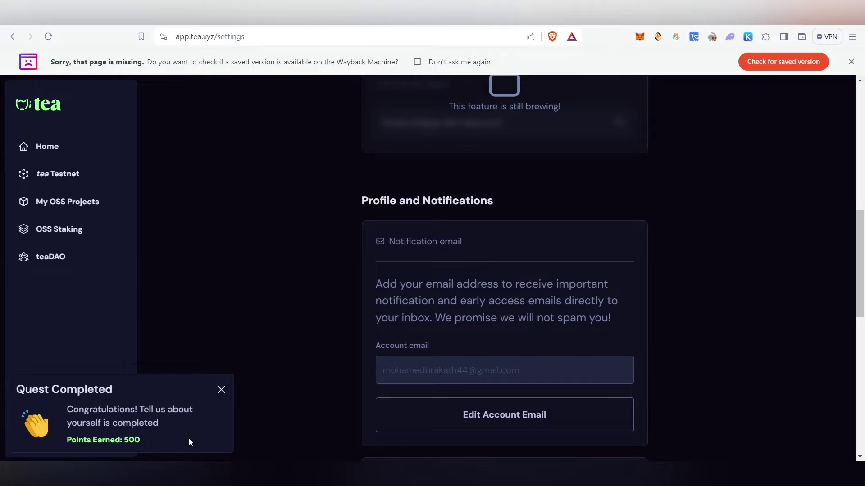
pyautogui.click(60, 150)
pyautogui.scroll(-8, 510, 349)
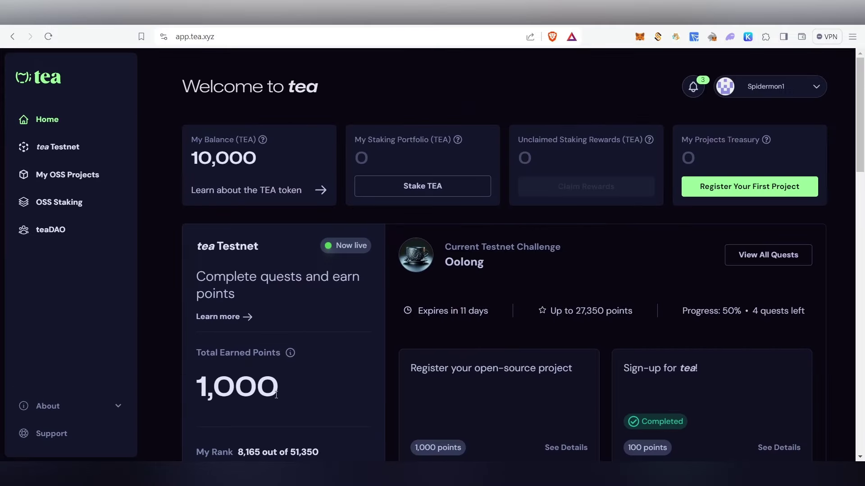
pyautogui.moveTo(281, 388); pyautogui.dragTo(176, 380)
pyautogui.click(334, 374)
# - Open the tea Testnet page and read the details of Oolong's "Stake to your project's Bug Bounty Pool" quest
pyautogui.click(58, 147)
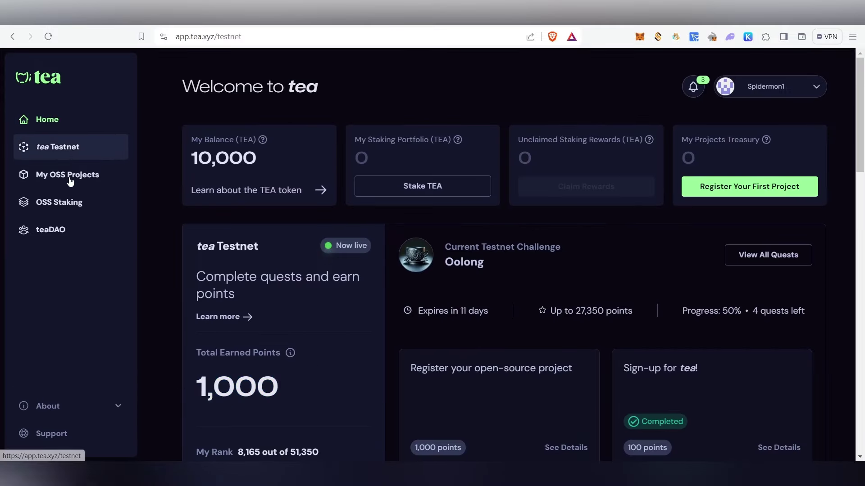
pyautogui.scroll(-10, 345, 382)
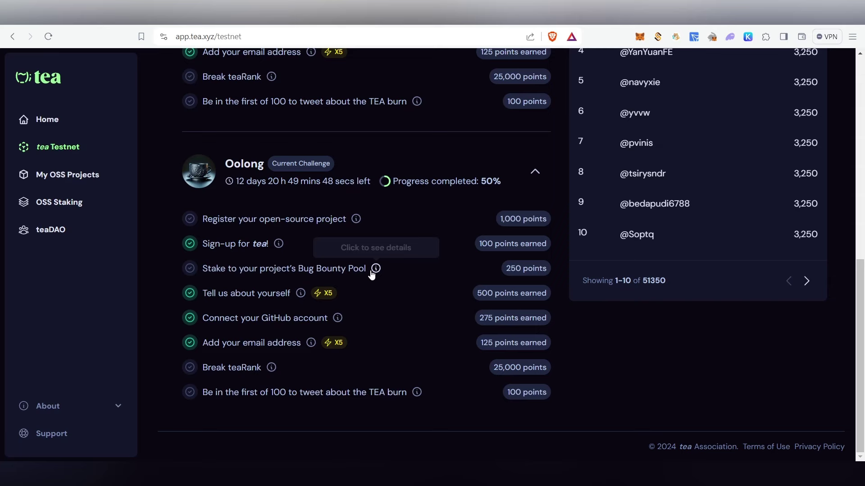
pyautogui.click(334, 270)
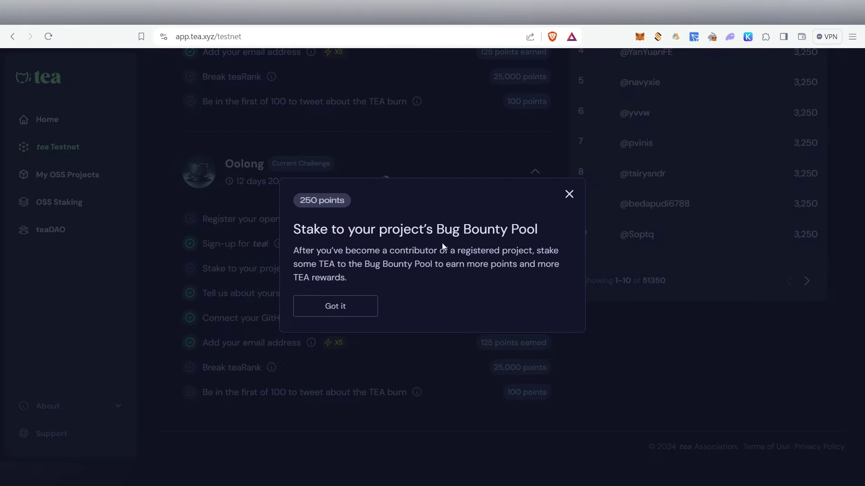
pyautogui.moveTo(294, 229); pyautogui.dragTo(558, 264)
pyautogui.click(346, 343)
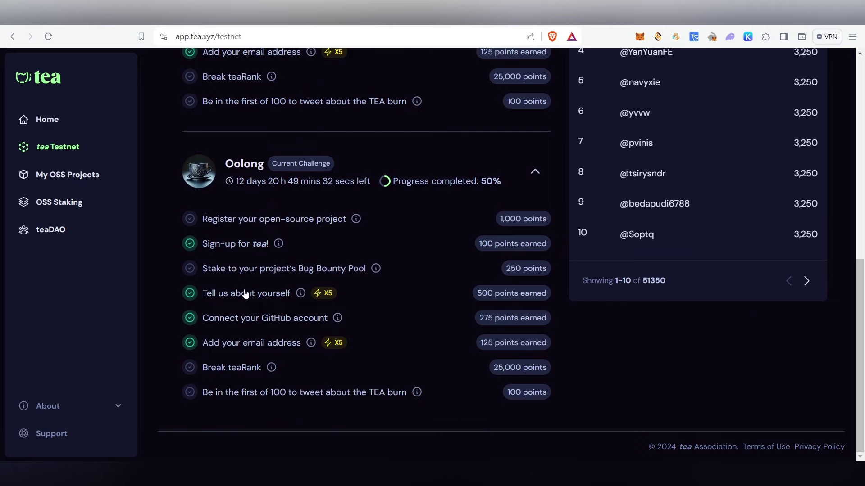
pyautogui.click(250, 270)
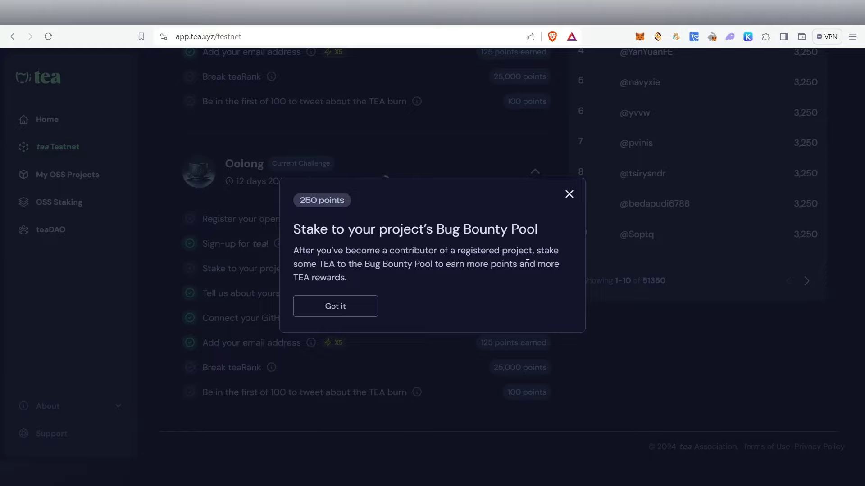
pyautogui.click(569, 195)
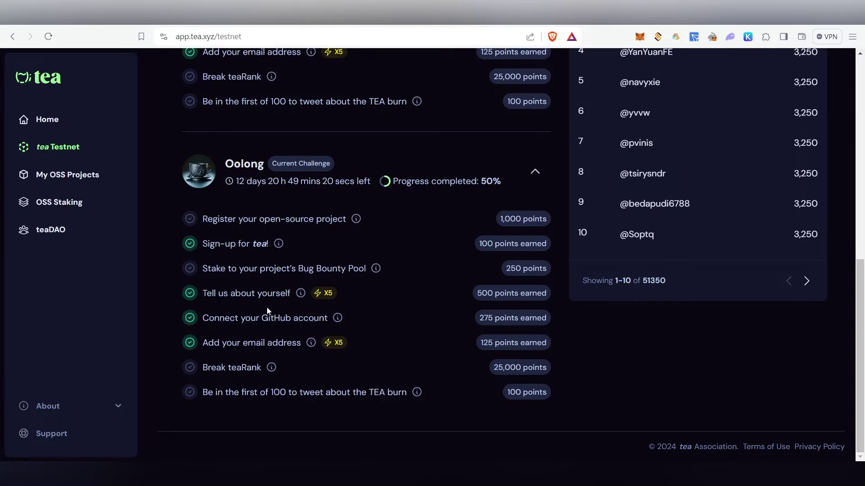
# - Return to the Home page, go to Stake TEA, and try to open the actions for the truffles-web3 project
pyautogui.scroll(5, 269, 307)
pyautogui.scroll(5, 269, 307)
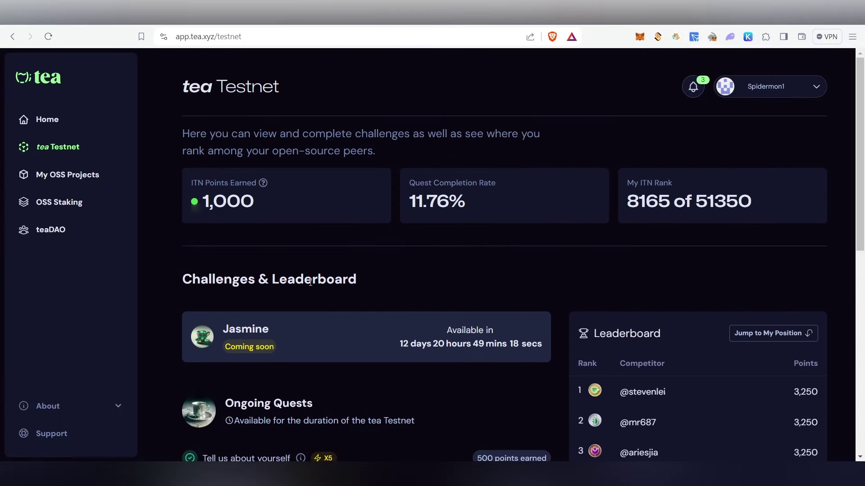
pyautogui.click(52, 122)
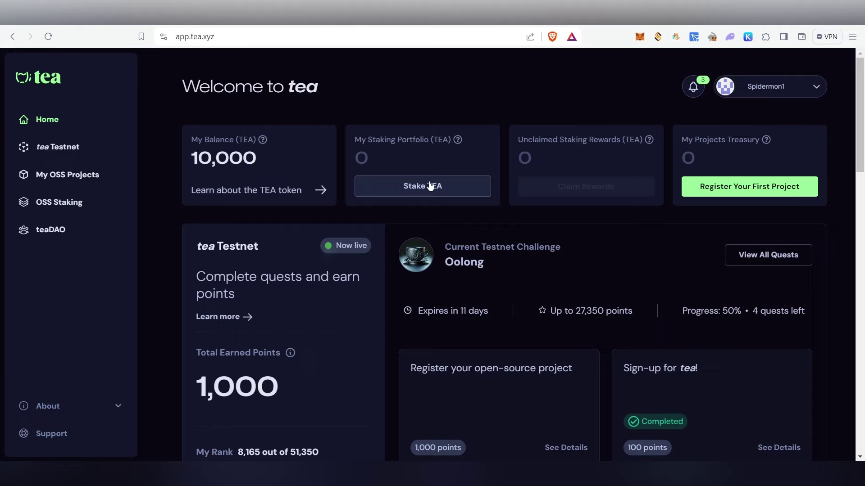
pyautogui.click(423, 187)
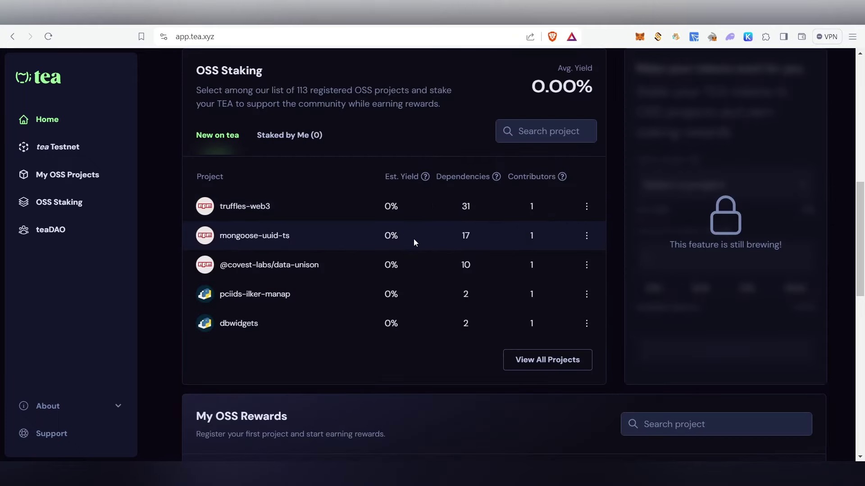
pyautogui.click(586, 207)
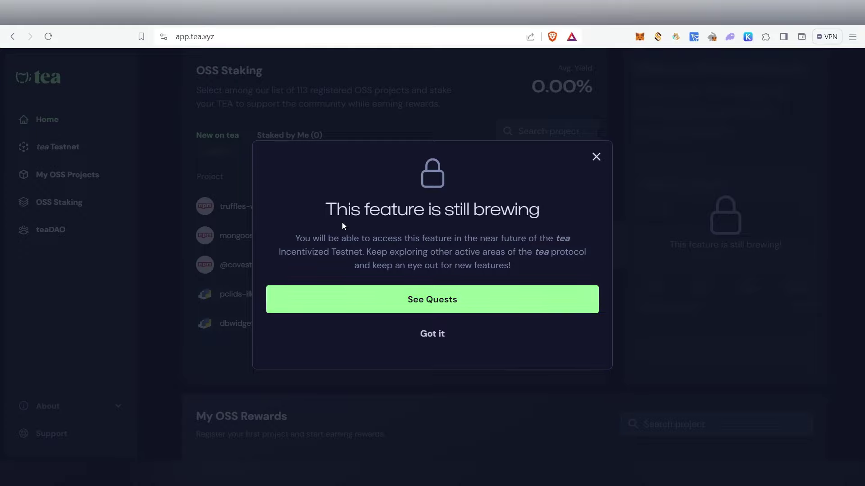
pyautogui.moveTo(325, 211); pyautogui.dragTo(469, 224)
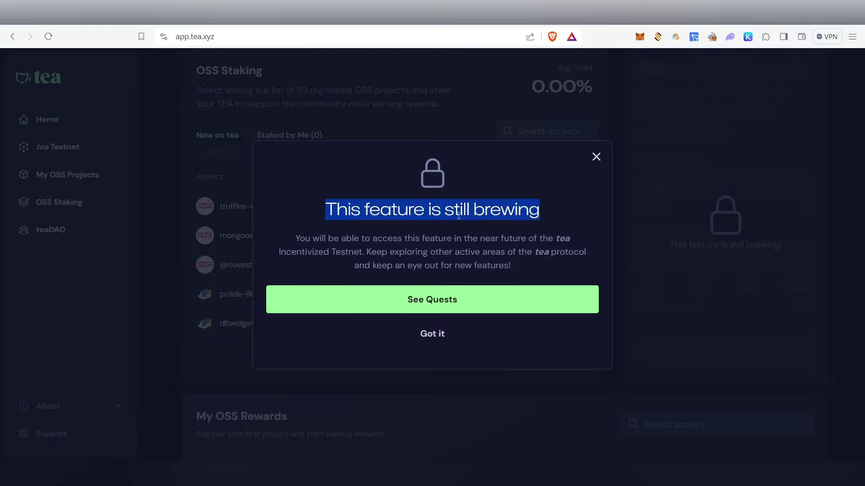
pyautogui.click(340, 236)
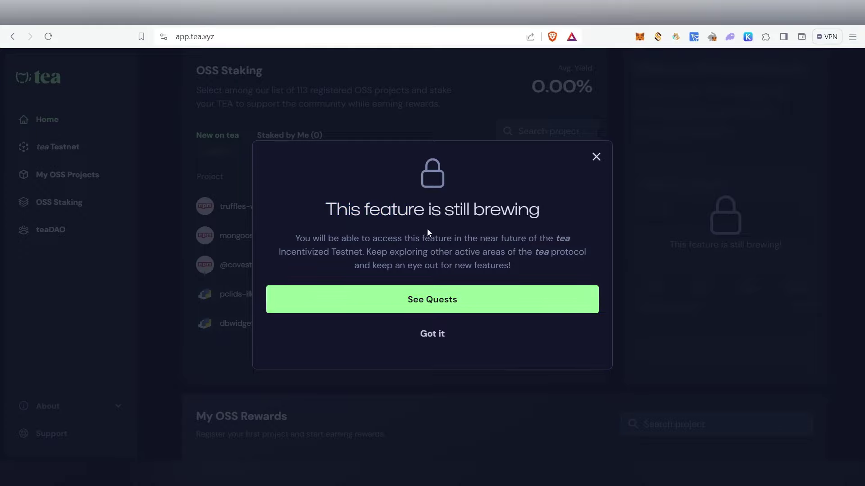
# - Open the quests from the locked-feature notice and review the tea Testnet challenges and leaderboard
pyautogui.click(445, 296)
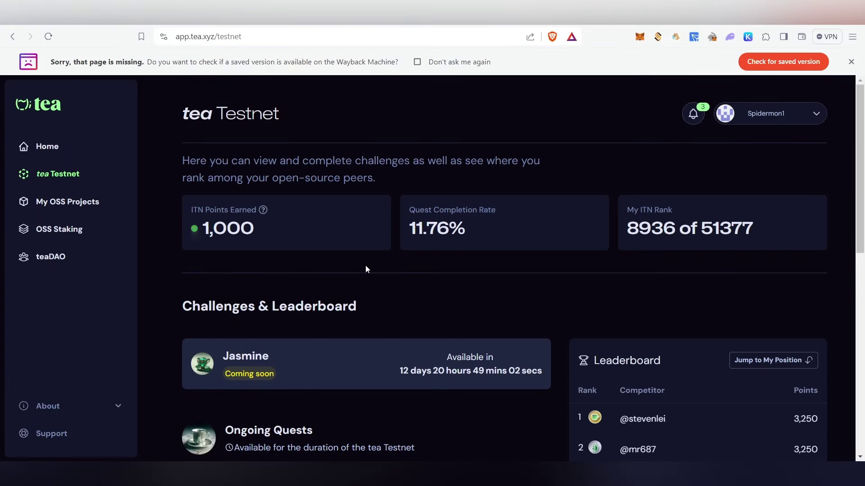
pyautogui.scroll(-2, 366, 268)
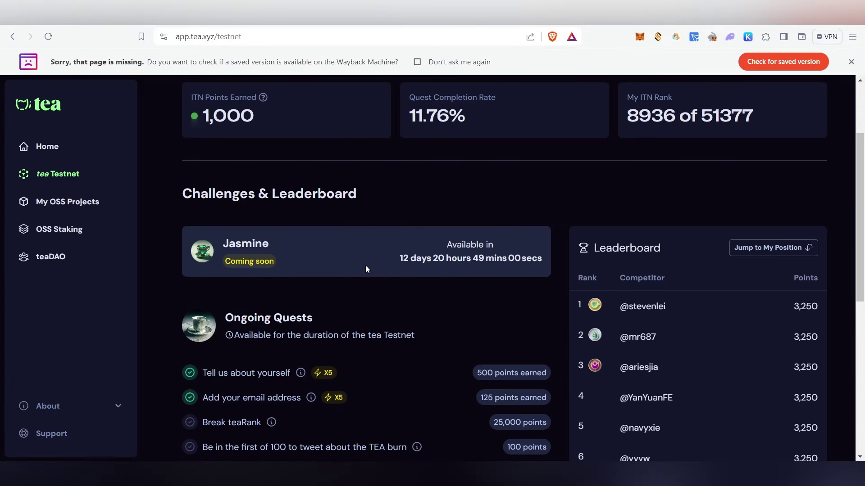
pyautogui.scroll(2, 366, 266)
# - Open the first-project registration from the Home page and search for the "ghost" project
pyautogui.click(57, 151)
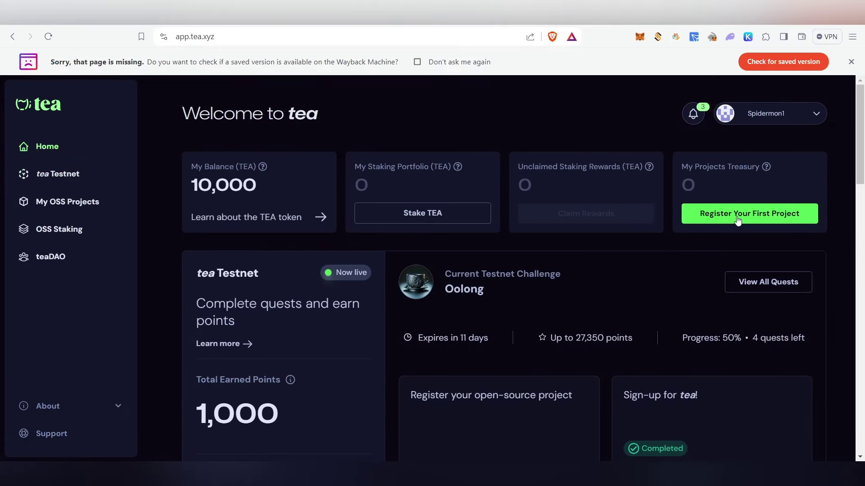
pyautogui.click(771, 221)
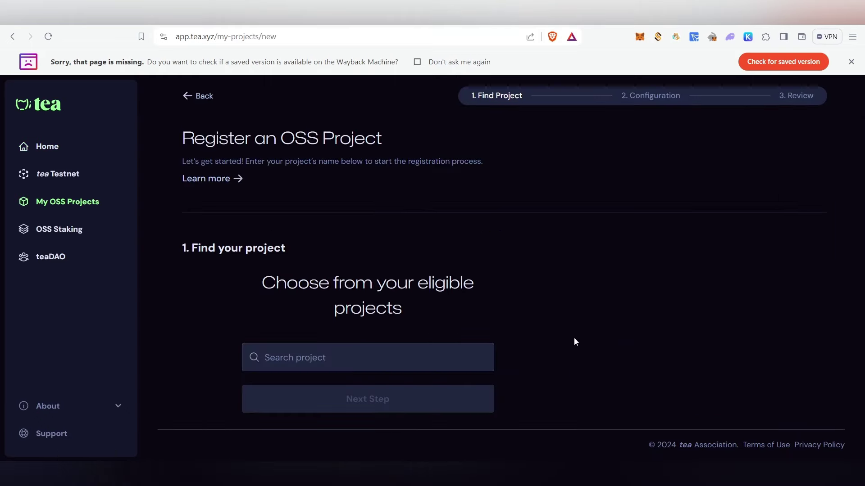
pyautogui.write('ghost')
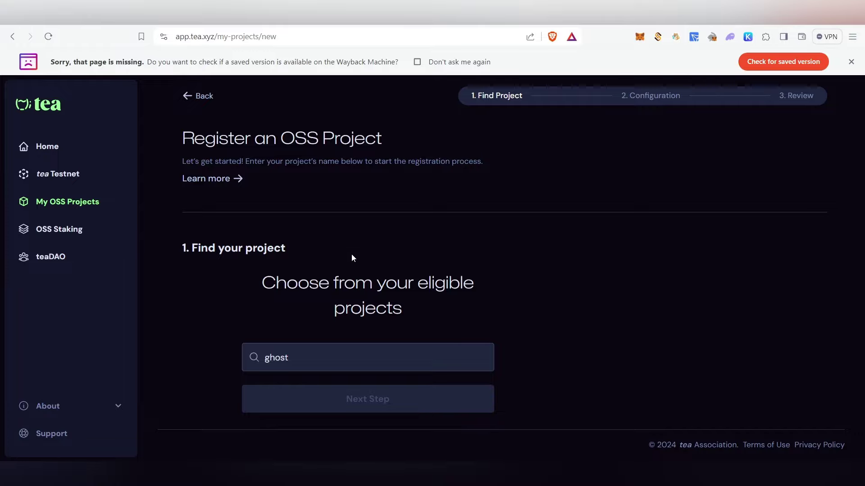
# - Go through the Home page to tea Testnet and read the details of the "Break teaRank" ongoing quest
pyautogui.click(49, 148)
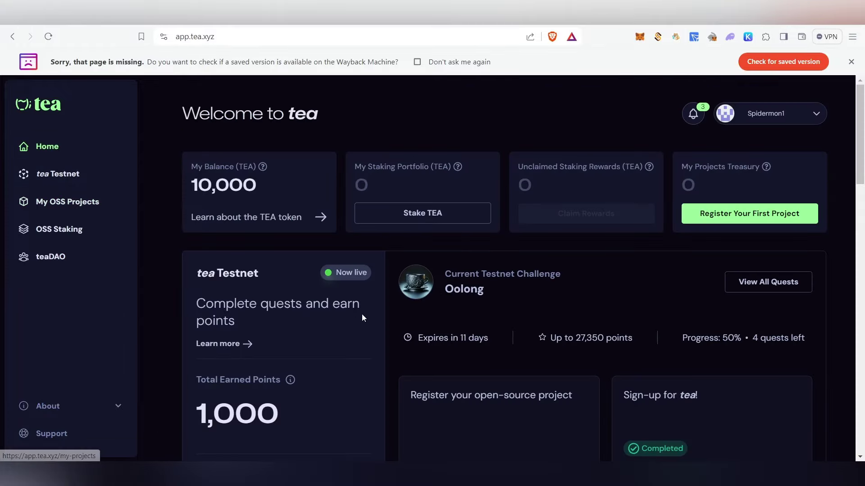
pyautogui.scroll(-9, 361, 315)
pyautogui.scroll(5, 361, 314)
pyautogui.click(101, 175)
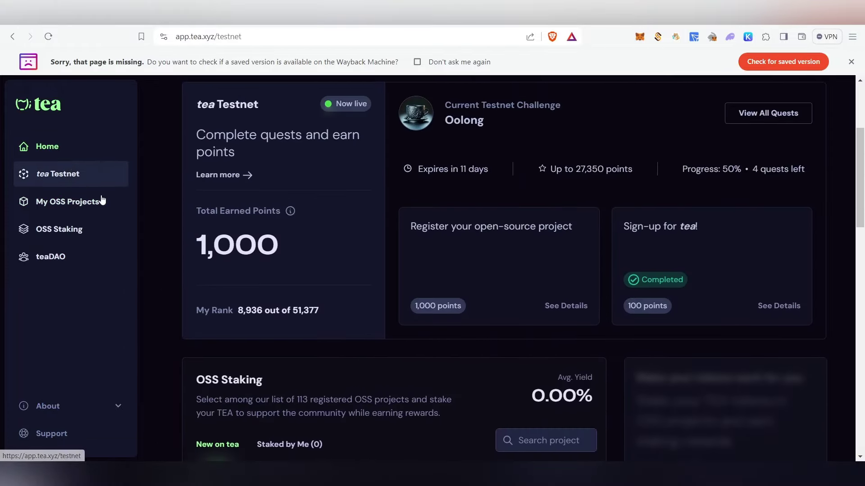
pyautogui.scroll(-3, 425, 347)
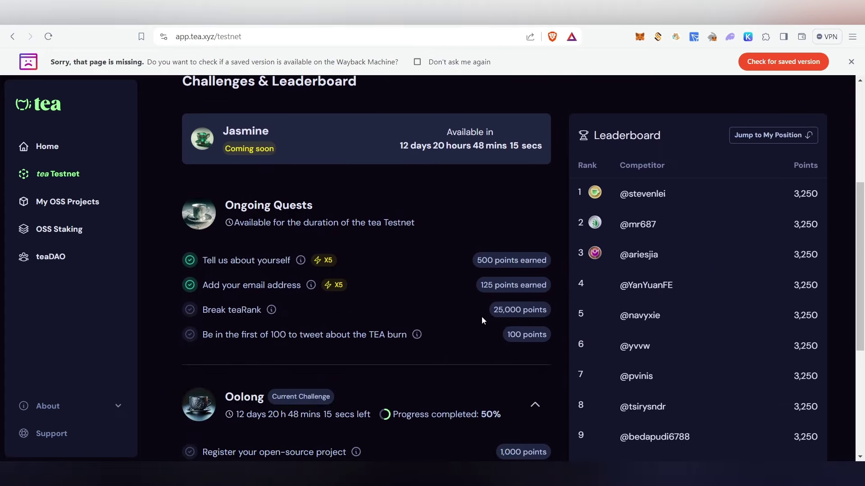
pyautogui.click(271, 311)
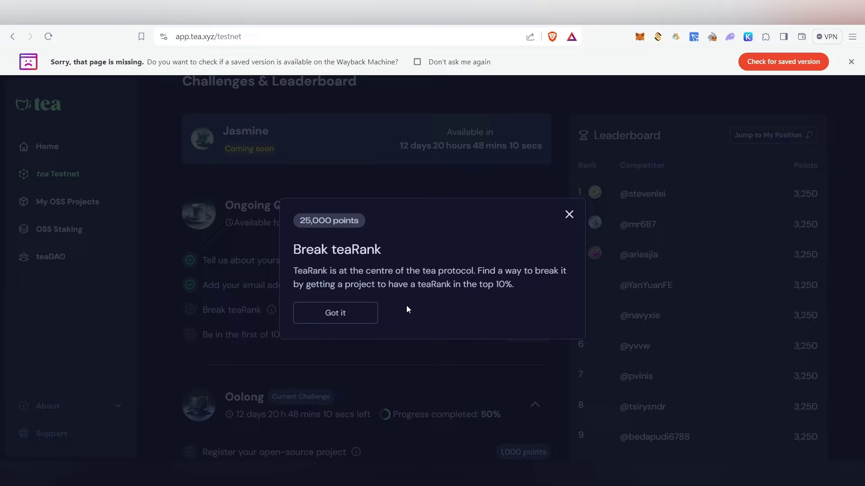
pyautogui.moveTo(477, 288); pyautogui.dragTo(516, 285)
pyautogui.click(477, 284)
pyautogui.click(569, 214)
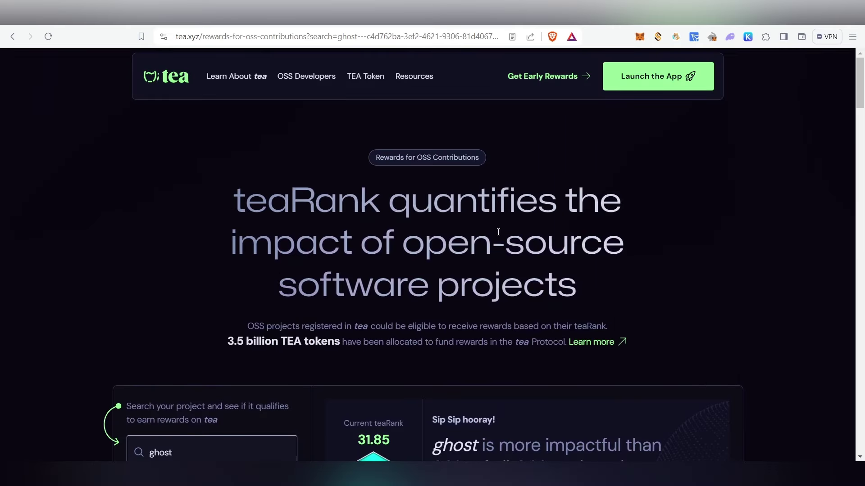
# - Switch to the teaRank rewards page and examine its introduction and the qualification result for "ghost"
pyautogui.scroll(-2, 499, 232)
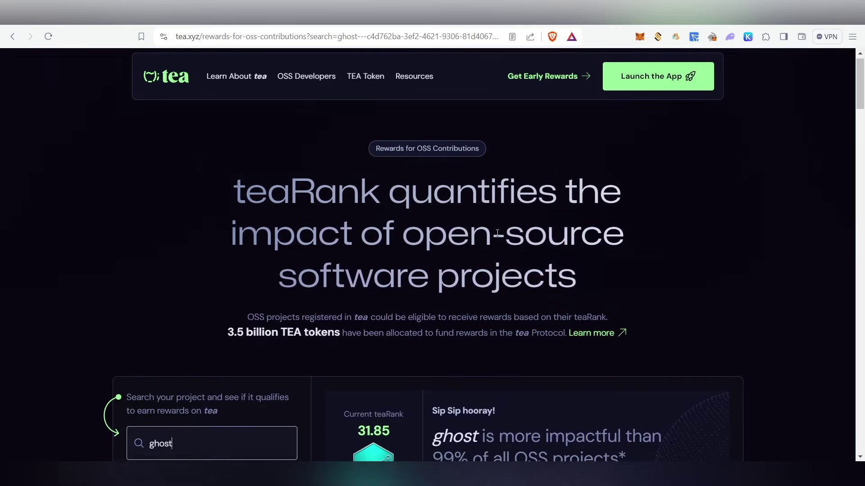
pyautogui.scroll(2, 498, 231)
pyautogui.moveTo(232, 186); pyautogui.dragTo(638, 264)
pyautogui.click(650, 290)
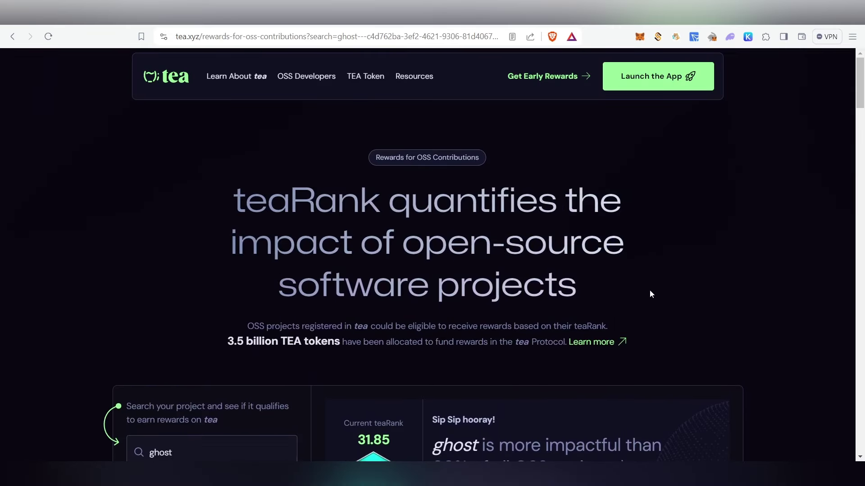
pyautogui.scroll(-5, 649, 290)
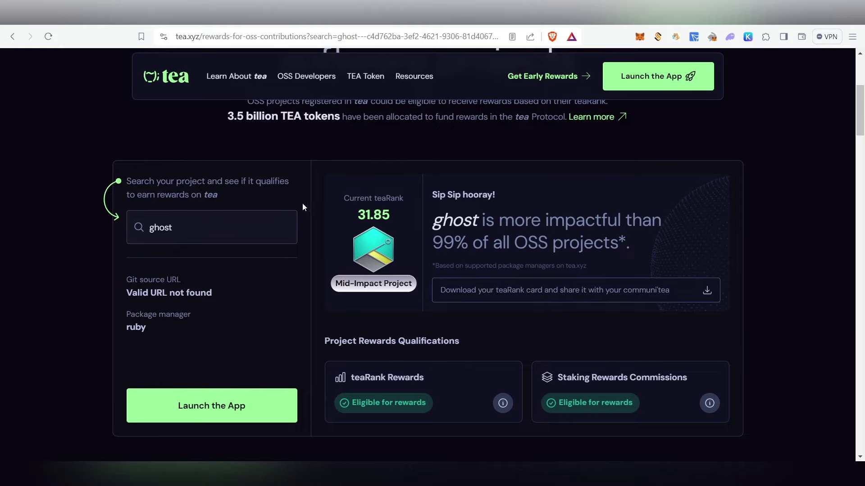
pyautogui.doubleClick(272, 228)
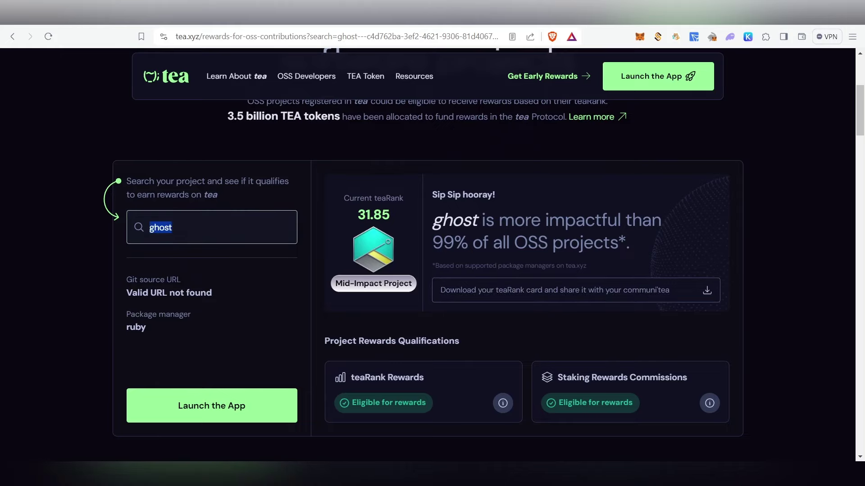
# - Launch the tea app, open the first-project registration, and search the eligible projects for "ghost"
pyautogui.click(653, 77)
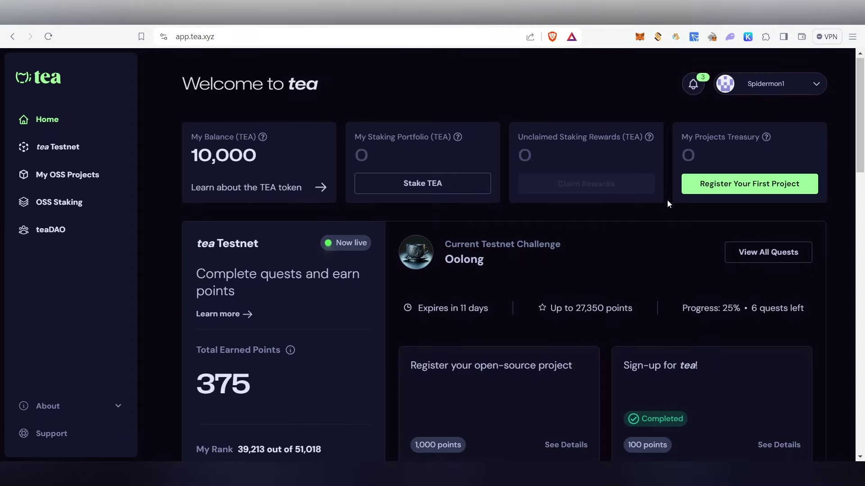
pyautogui.click(742, 192)
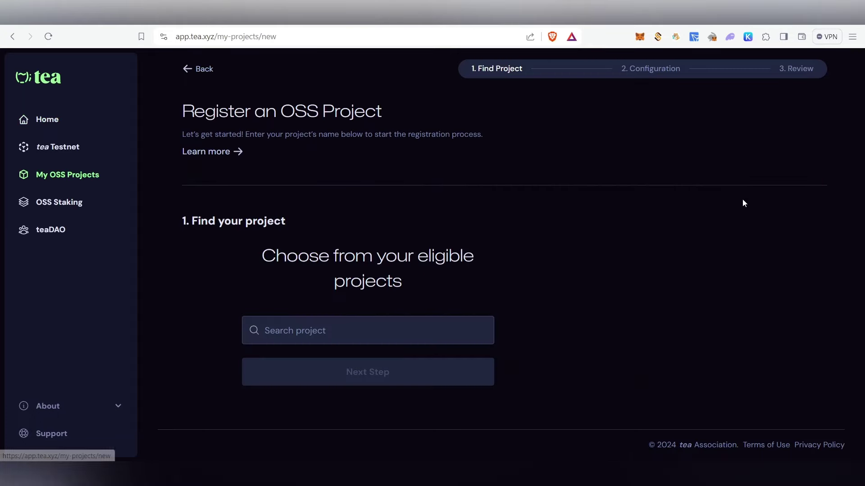
pyautogui.click(331, 330)
pyautogui.write('g')
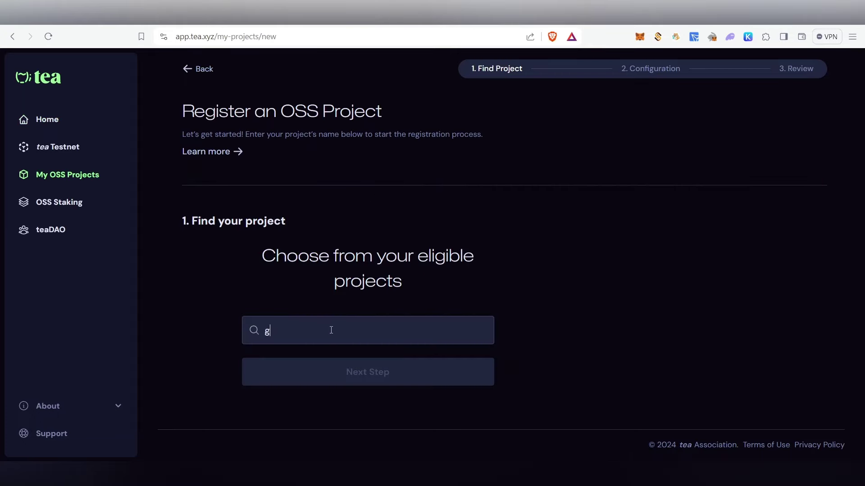
pyautogui.write('host')
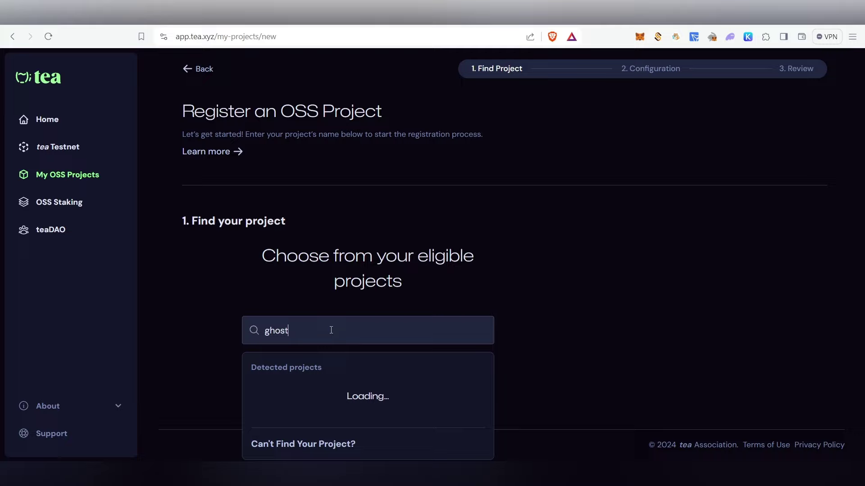
pyautogui.scroll(-2, 339, 348)
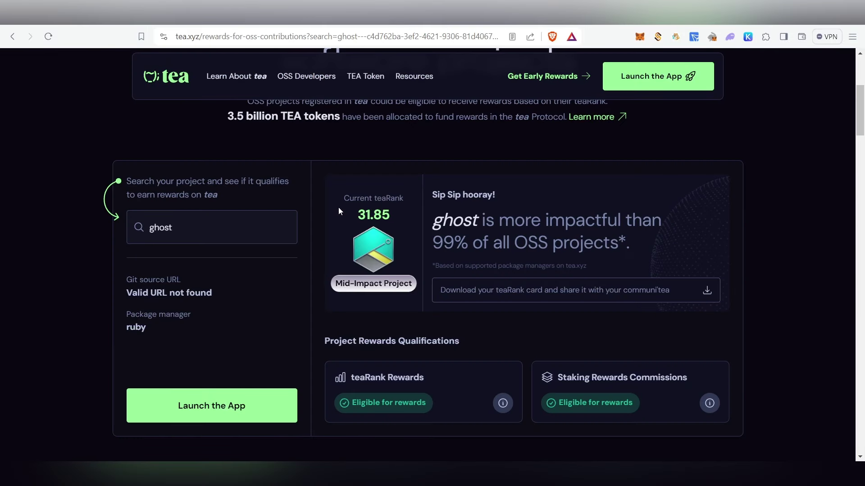
# - Return to the teaRank rewards page and check the teaRank and package manager of the "ghost" project
pyautogui.moveTo(350, 231); pyautogui.dragTo(380, 214)
pyautogui.click(395, 222)
pyautogui.scroll(-1, 259, 313)
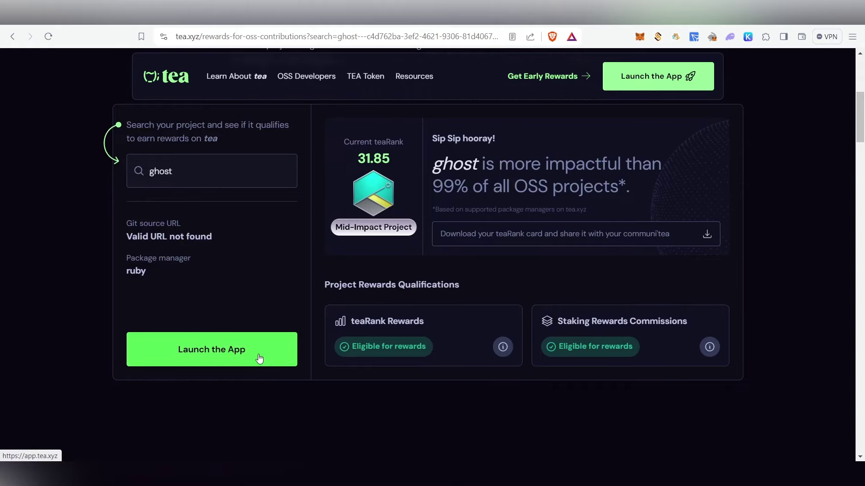
pyautogui.scroll(2, 293, 324)
pyautogui.doubleClick(191, 283)
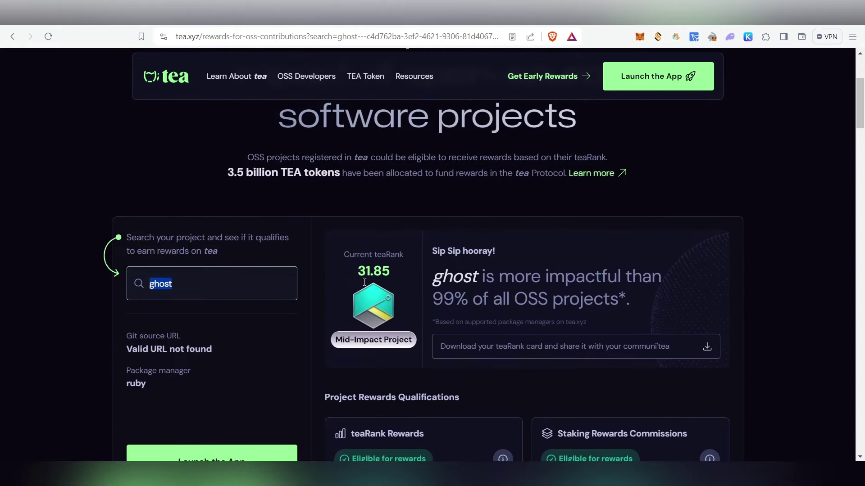
pyautogui.press('Right')
pyautogui.doubleClick(136, 384)
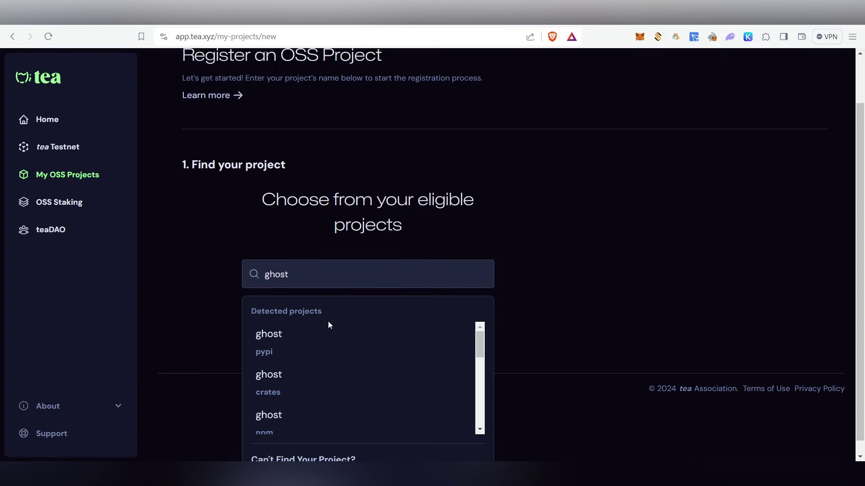
# - Select the "ghost" project with package manager ruby for registration and check its Git Source URL
pyautogui.scroll(-2, 318, 400)
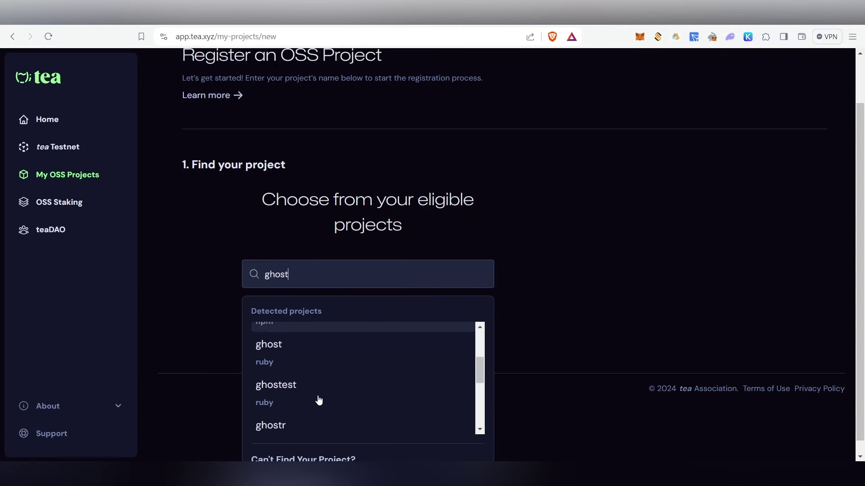
pyautogui.click(289, 353)
pyautogui.scroll(-1, 495, 270)
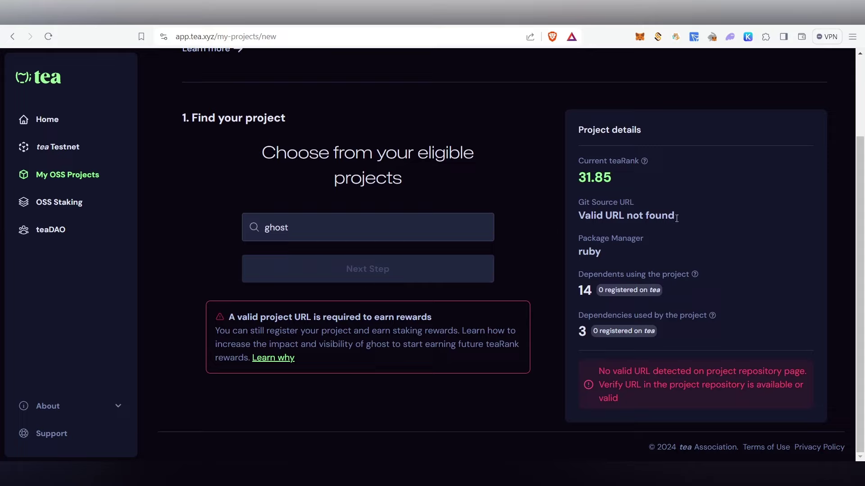
pyautogui.click(337, 226)
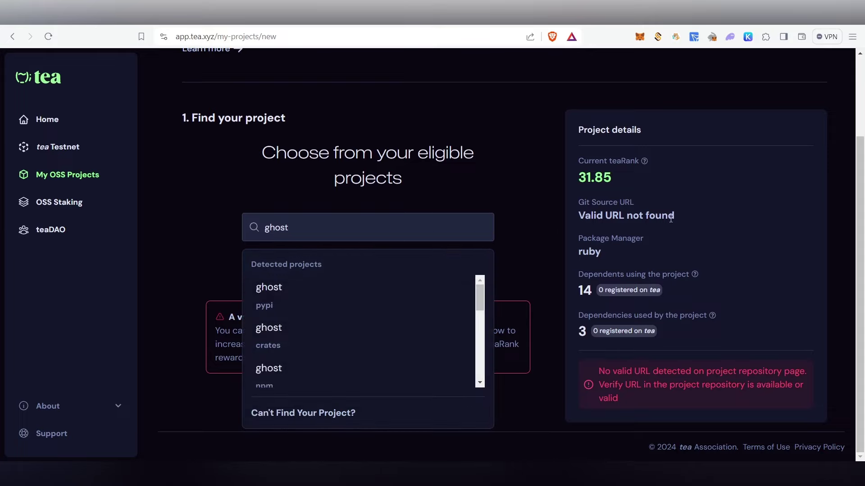
pyautogui.tripleClick(620, 221)
# - Choose the "ghost" project with package manager pypi for registration and review its teaRank and project details
pyautogui.click(490, 223)
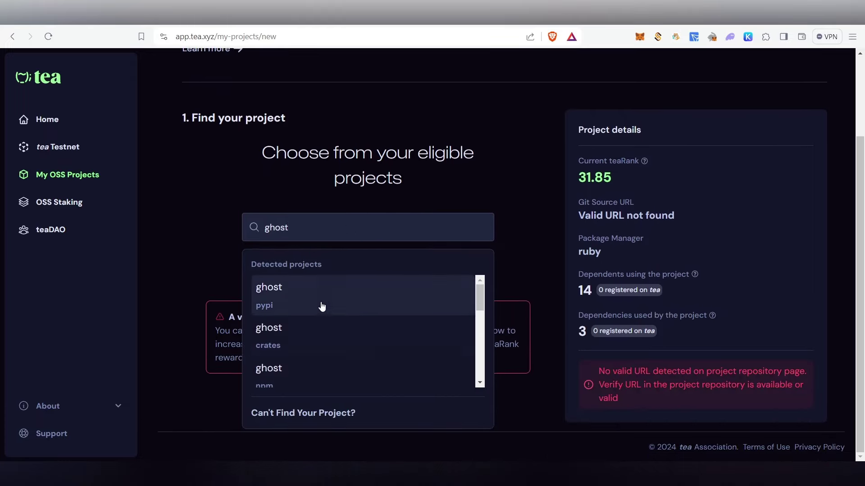
pyautogui.click(326, 302)
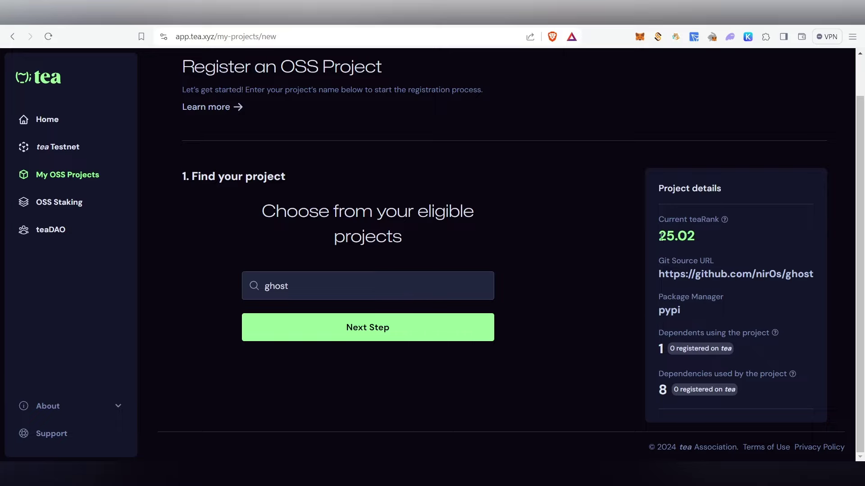
pyautogui.moveTo(659, 236); pyautogui.dragTo(721, 234)
pyautogui.click(396, 297)
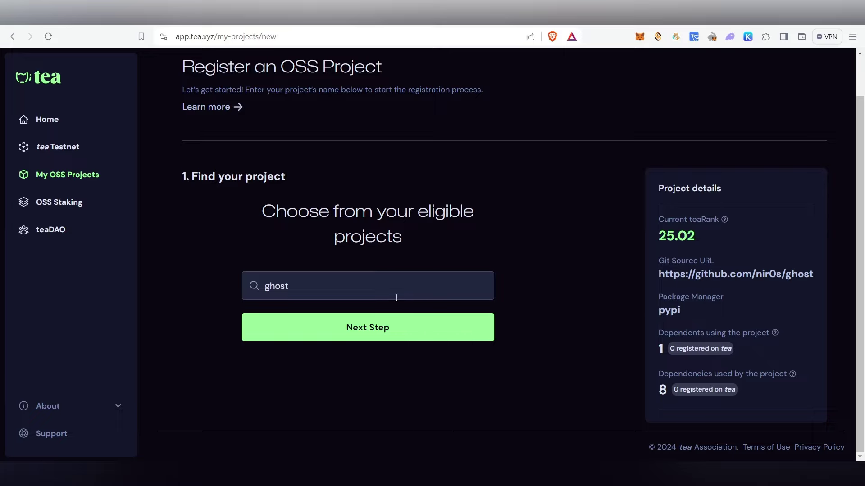
pyautogui.click(288, 288)
pyautogui.tripleClick(689, 189)
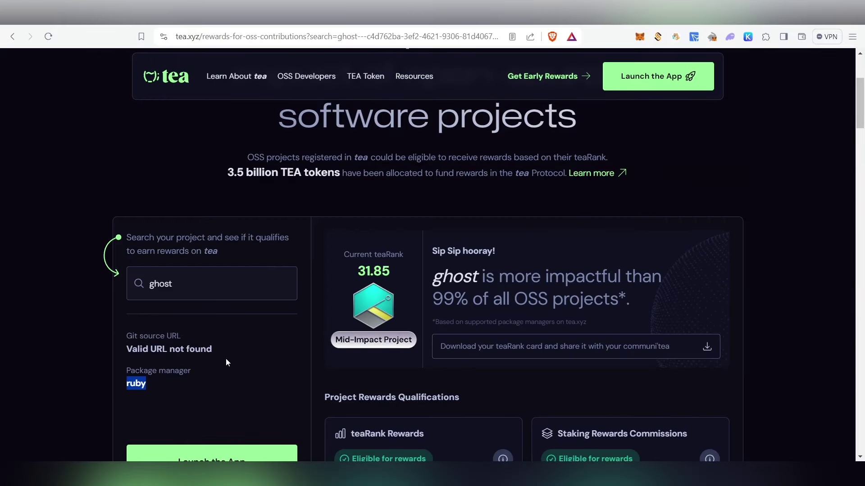
# - On the teaRank rewards page, look up the pypi project "ghostr" and review its teaRank result
pyautogui.tripleClick(228, 280)
pyautogui.click(229, 280)
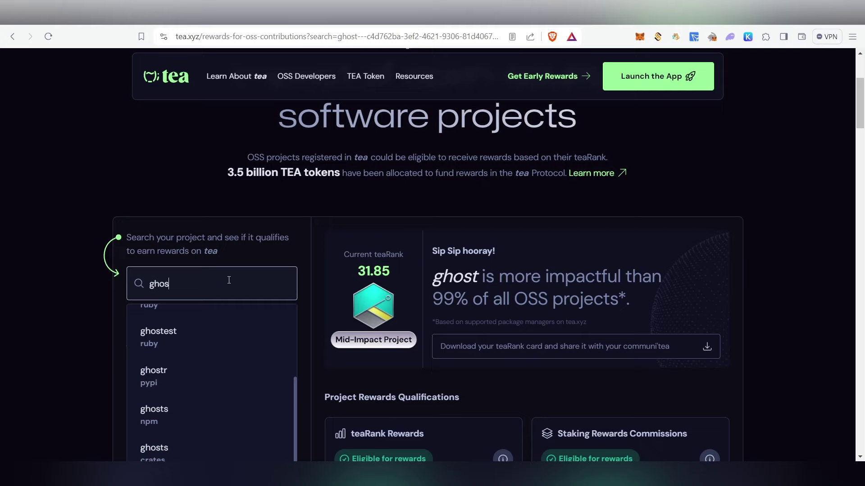
pyautogui.click(194, 378)
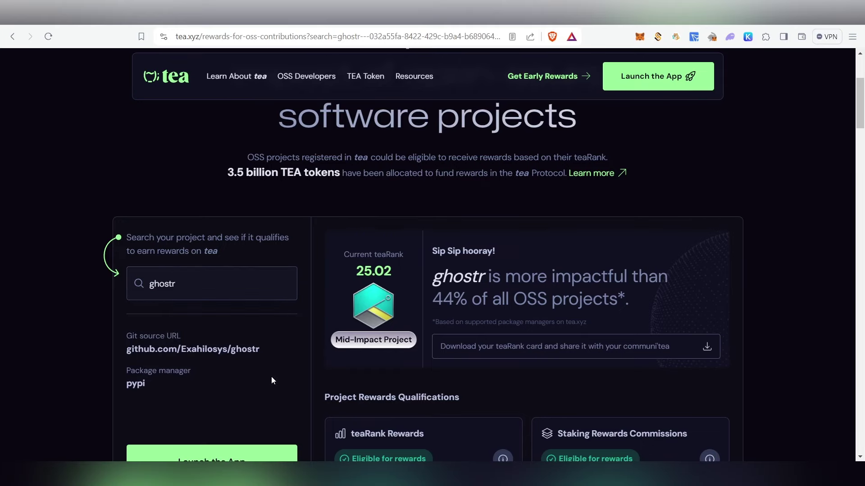
pyautogui.scroll(-1, 271, 380)
pyautogui.scroll(1, 299, 376)
# - Search the teaRank rewards page for "tea", select the pypi project, and review its teaRank result
pyautogui.doubleClick(233, 283)
pyautogui.write('tea')
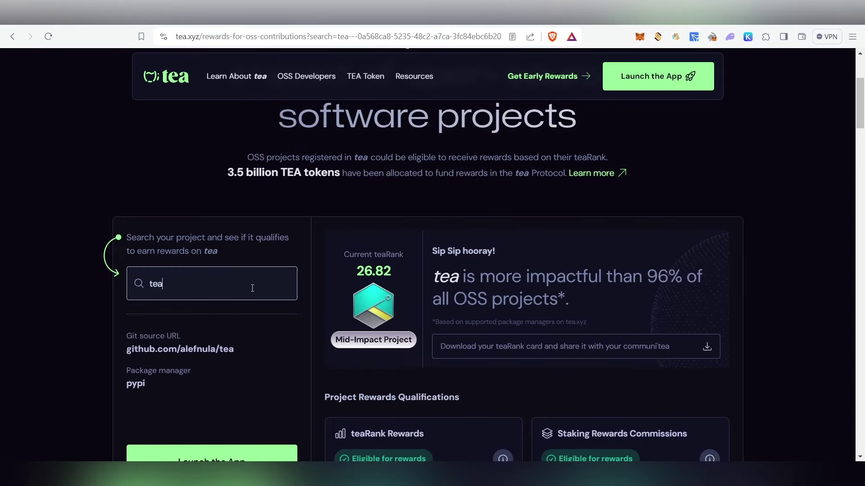
pyautogui.write('a')
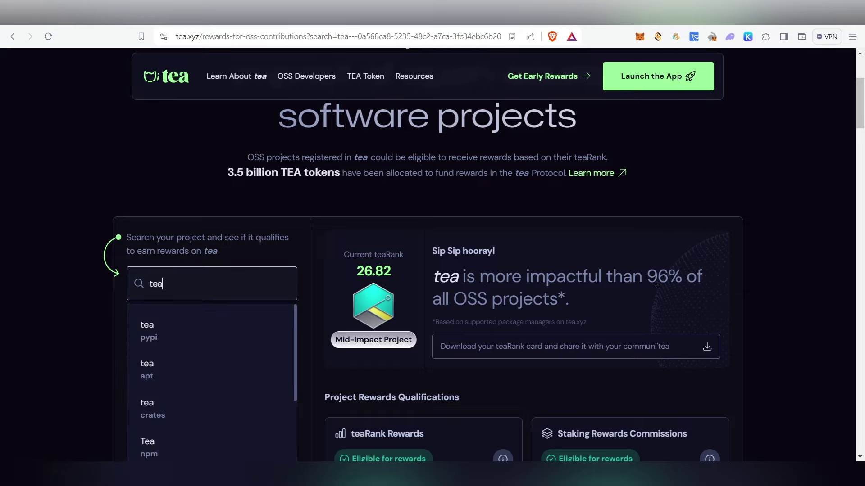
pyautogui.click(190, 325)
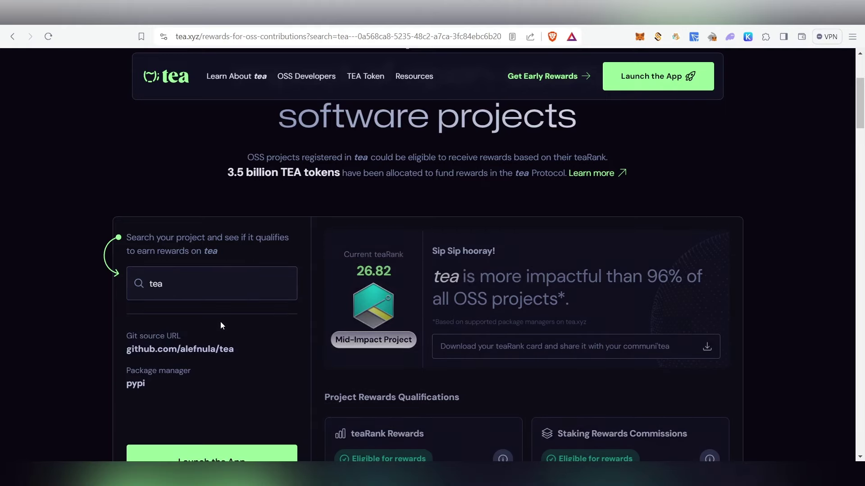
pyautogui.doubleClick(190, 294)
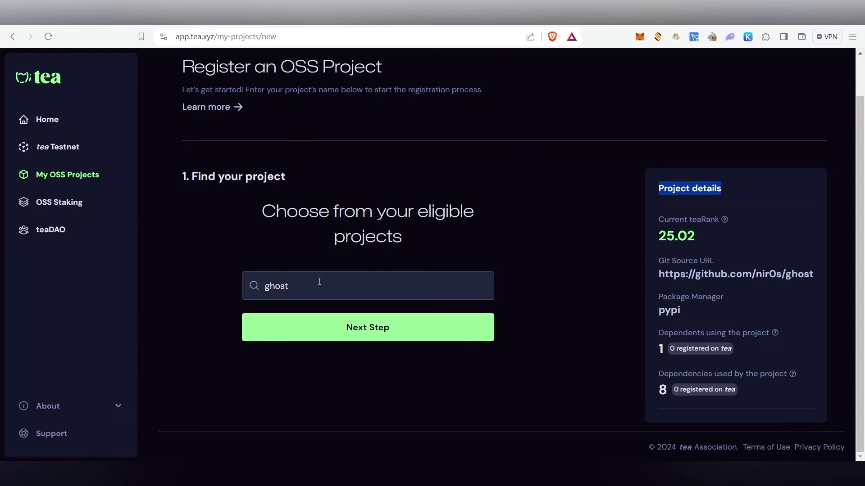
# - Search the eligible projects for "tea", choose the pypi package, and proceed to its registration configuration
pyautogui.moveTo(320, 281); pyautogui.dragTo(223, 290)
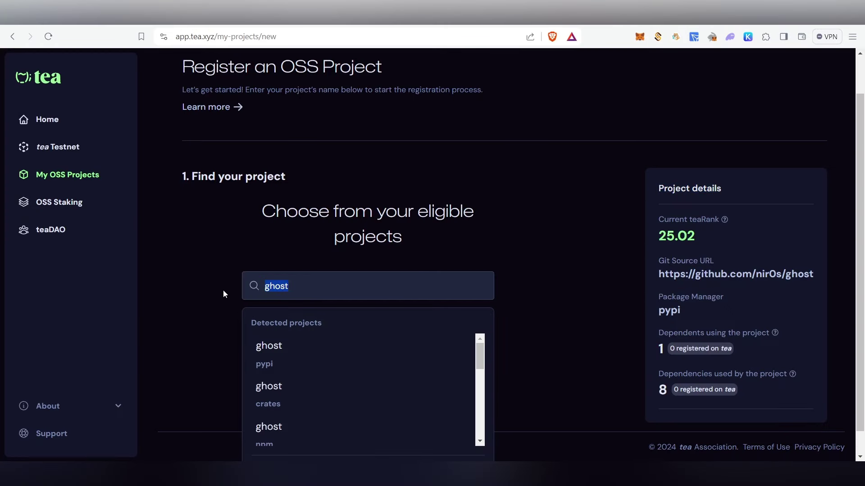
pyautogui.write('tea')
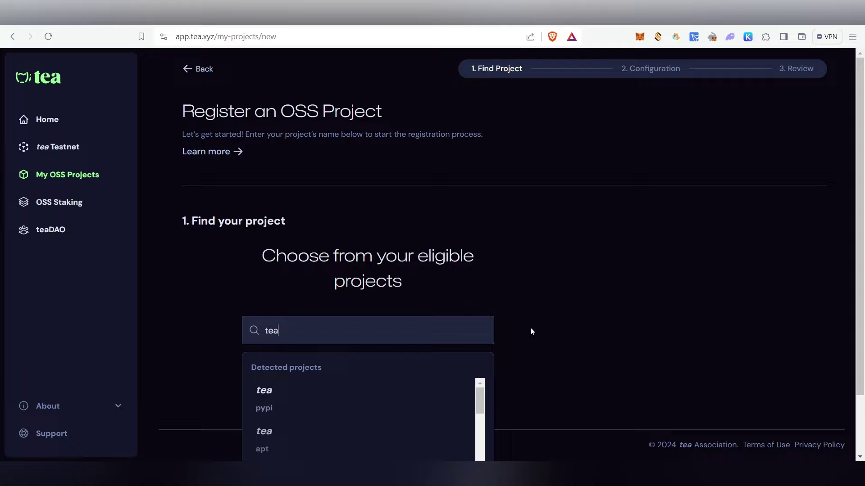
pyautogui.click(517, 321)
pyautogui.click(363, 331)
pyautogui.scroll(-2, 633, 337)
pyautogui.click(373, 331)
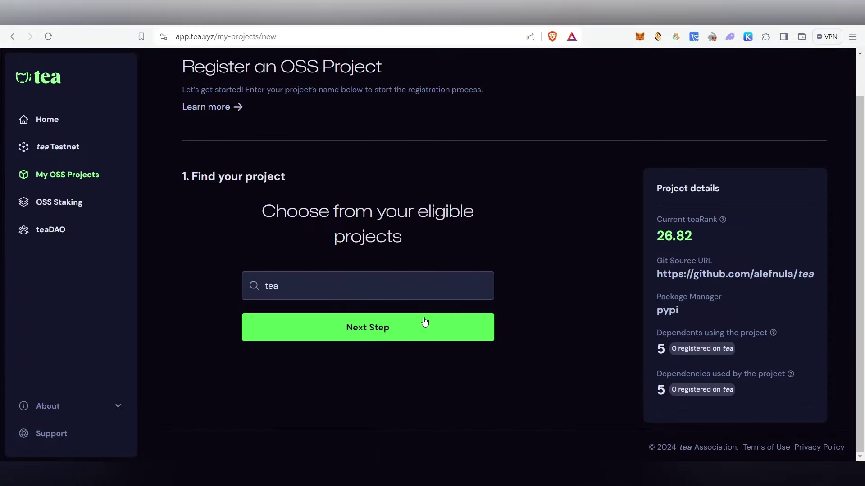
pyautogui.click(458, 327)
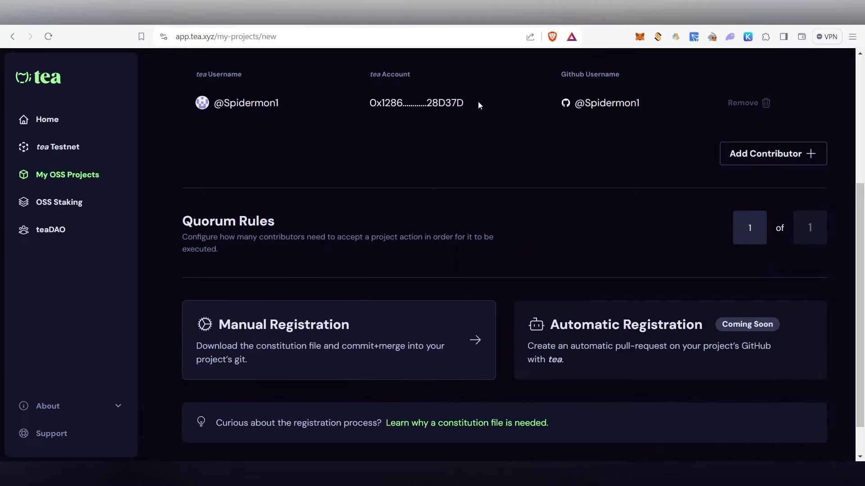
# - Review the tea project's constitution settings, including contributors, Quorum Rules, and the Manual and Automatic Registration options
pyautogui.scroll(3, 478, 105)
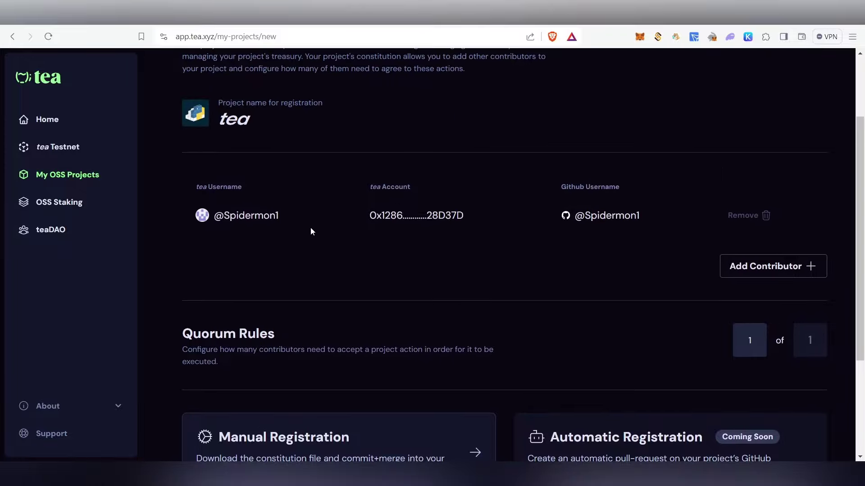
pyautogui.scroll(-3, 311, 231)
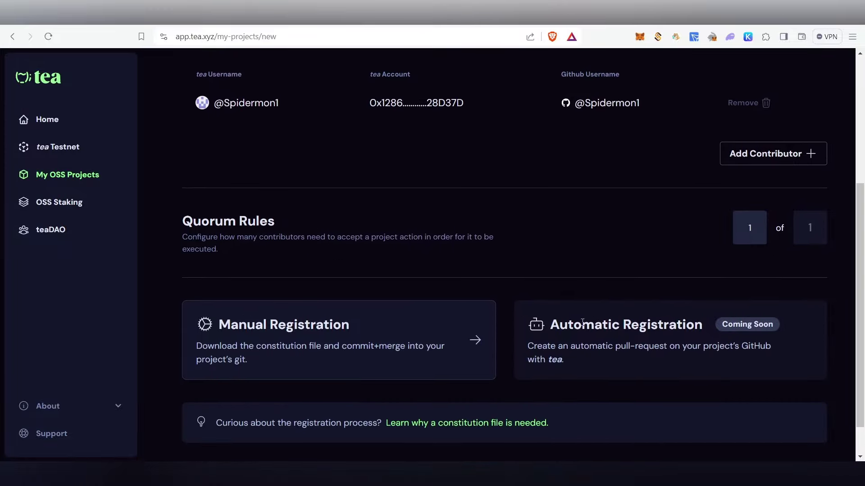
pyautogui.moveTo(582, 322); pyautogui.dragTo(703, 334)
pyautogui.click(785, 332)
pyautogui.scroll(3, 657, 349)
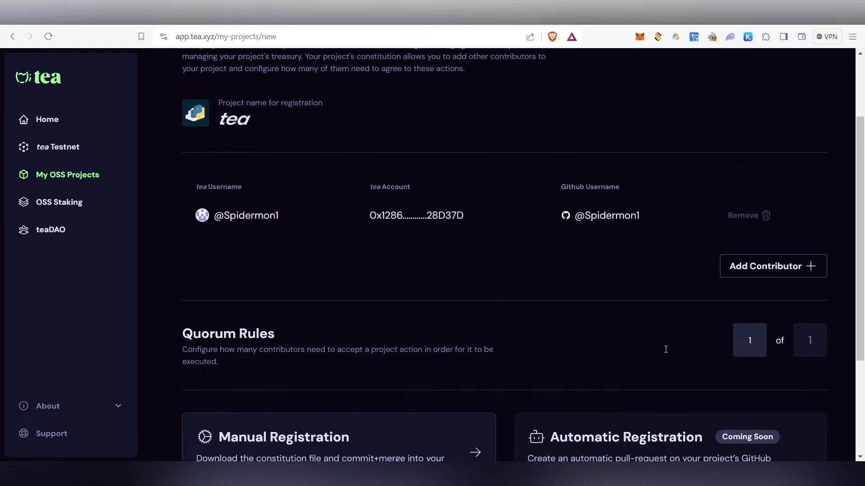
pyautogui.scroll(-3, 316, 383)
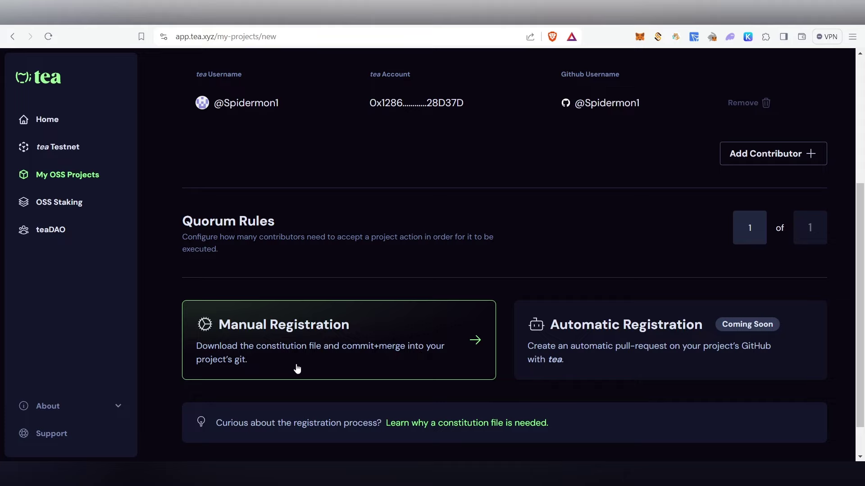
pyautogui.scroll(-2, 356, 342)
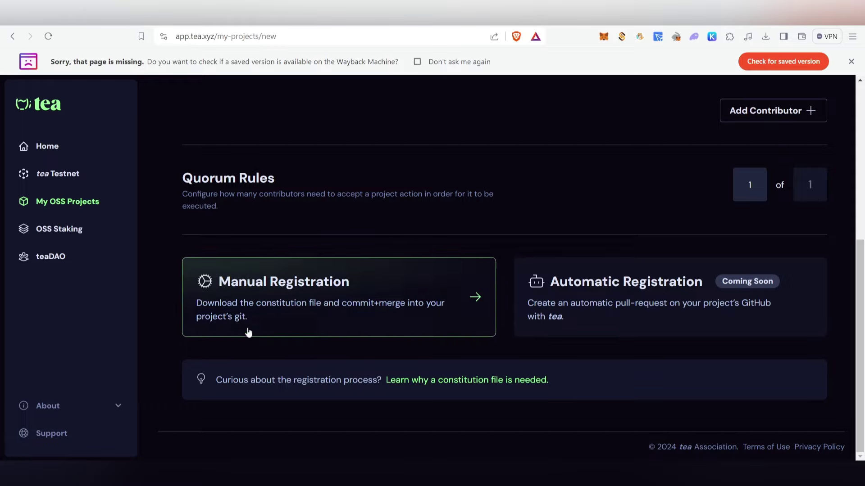
# - Review the "crypto" project's constitution configuration, from its contributor details to the quorum rules and registration options
pyautogui.scroll(4, 247, 330)
pyautogui.scroll(-1, 276, 338)
pyautogui.scroll(-3, 340, 335)
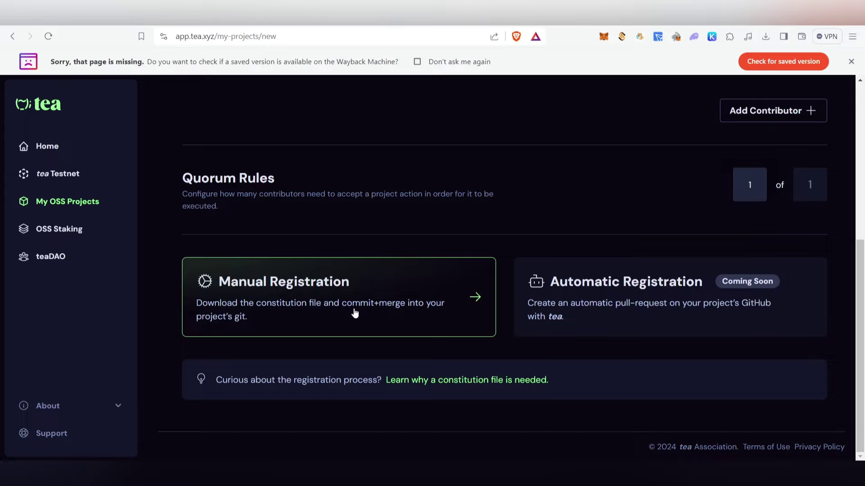
pyautogui.scroll(6, 407, 272)
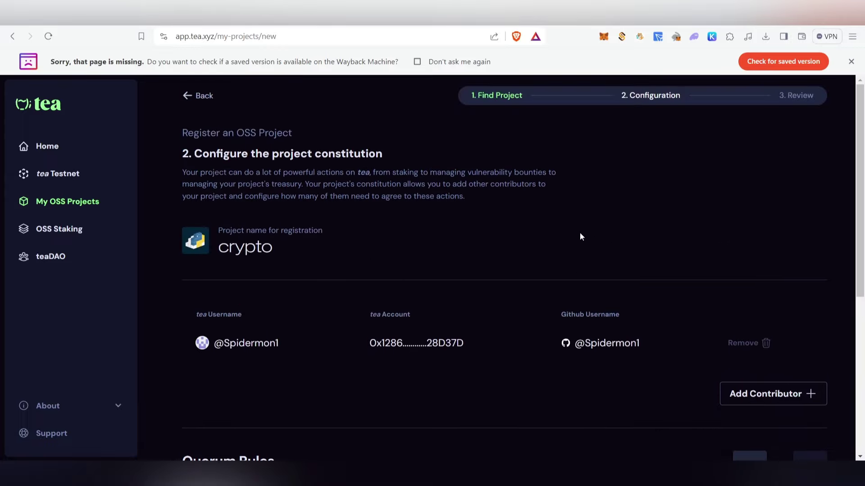
pyautogui.scroll(-5, 518, 341)
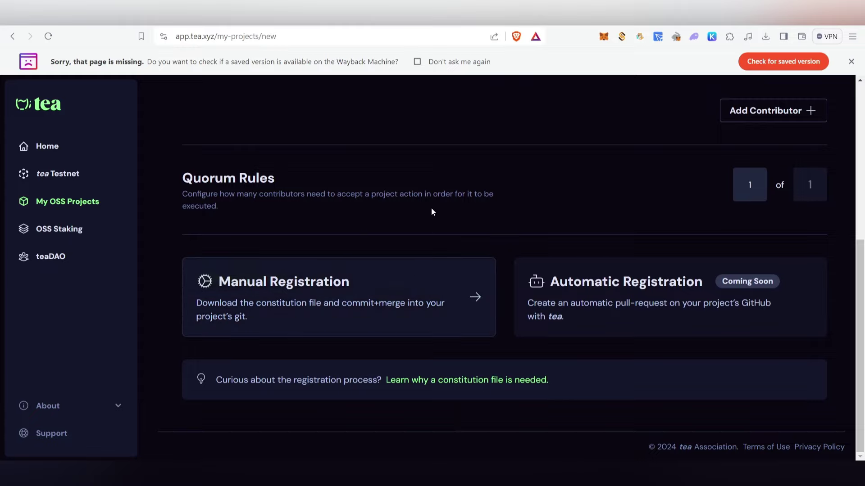
pyautogui.scroll(6, 478, 268)
pyautogui.scroll(-5, 482, 271)
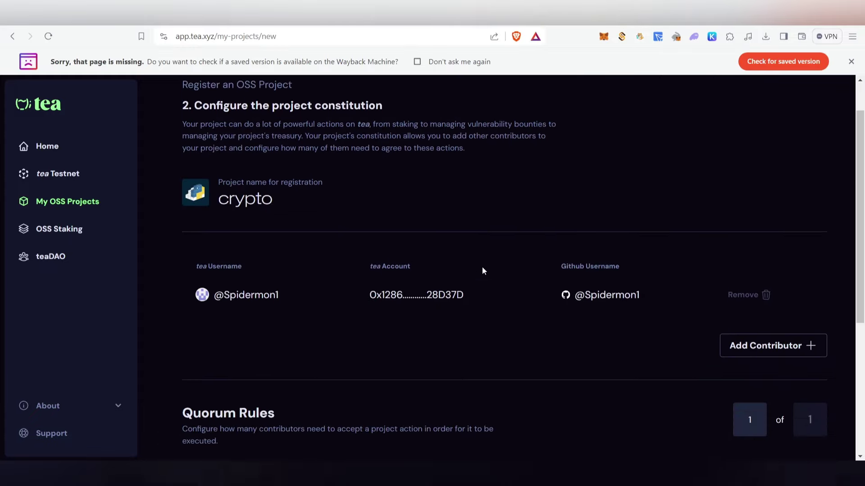
# - Start Manual Registration for the "crypto" project and confirm creation of its constitution file
pyautogui.click(357, 299)
pyautogui.moveTo(295, 205); pyautogui.dragTo(485, 243)
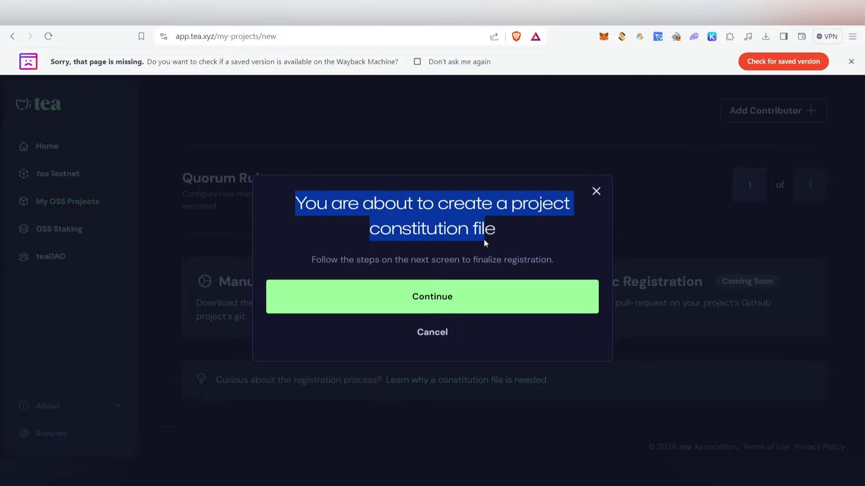
pyautogui.click(455, 297)
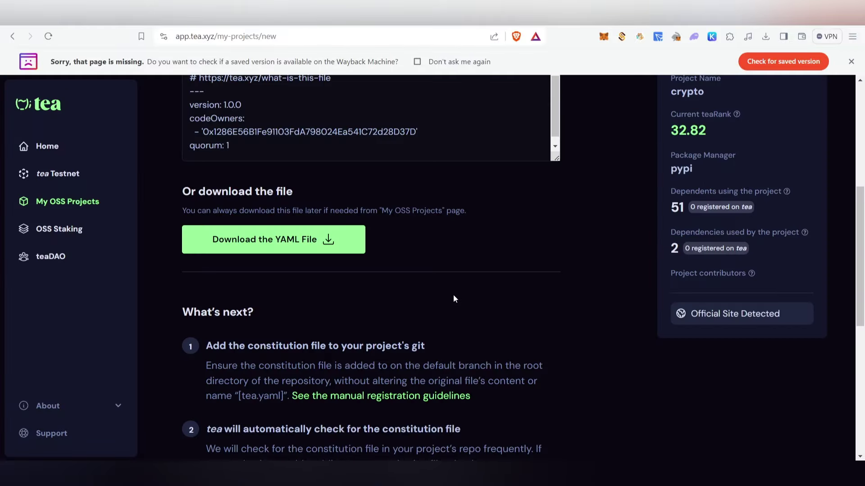
# - Review the constitution file contents, project details, and follow-up instructions for the "crypto" and "tea" projects
pyautogui.scroll(6, 544, 231)
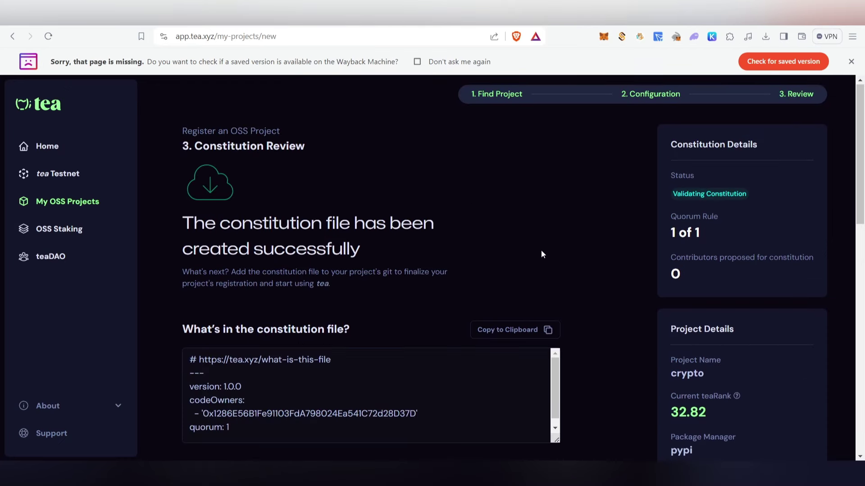
pyautogui.scroll(-5, 542, 255)
pyautogui.scroll(3, 503, 300)
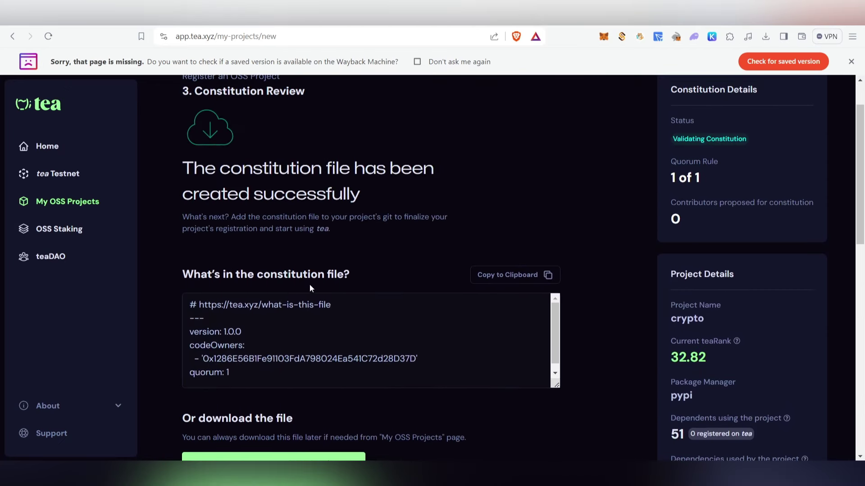
pyautogui.scroll(-2, 396, 283)
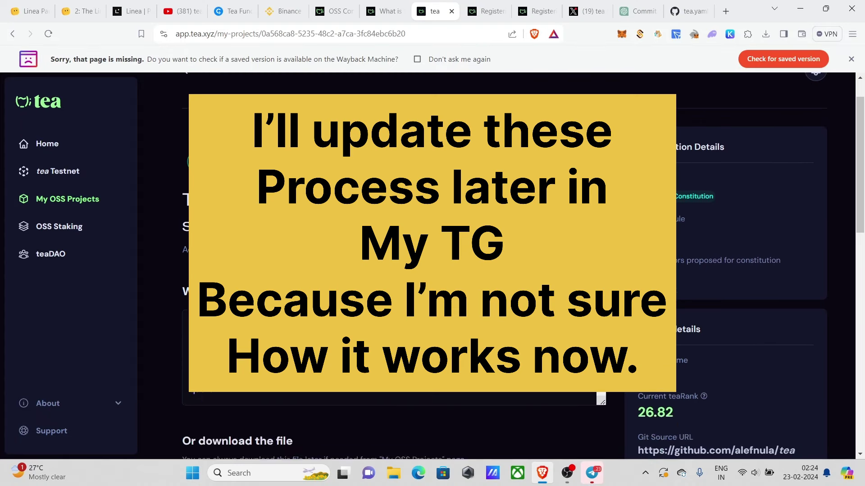
pyautogui.scroll(-3, 495, 270)
pyautogui.scroll(4, 495, 270)
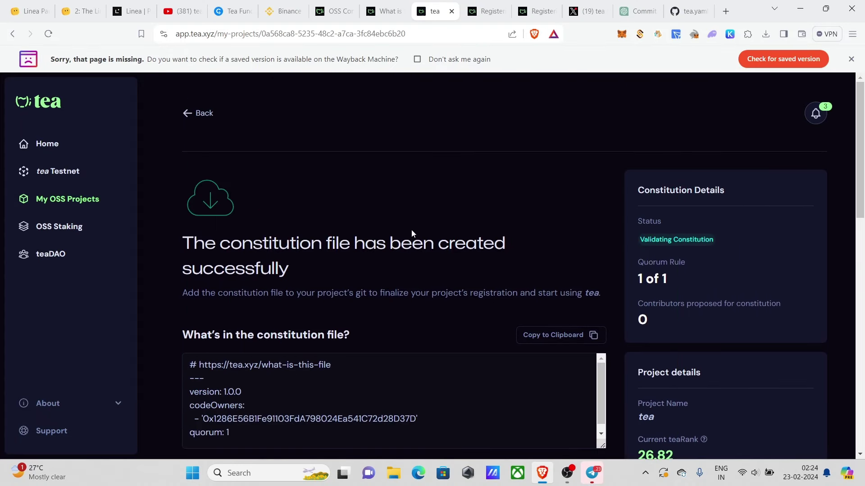
# - Return to the Home dashboard and look over the TEA balance, earned Testnet points, and current challenge
pyautogui.click(65, 151)
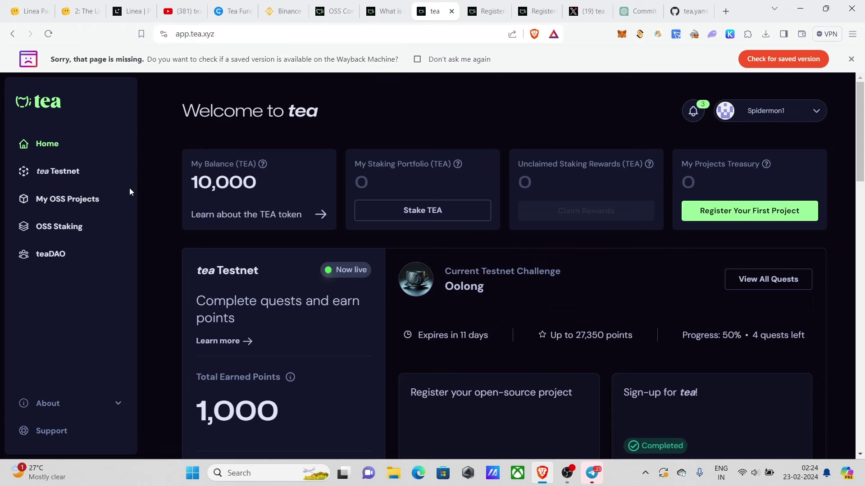
pyautogui.scroll(-3, 375, 294)
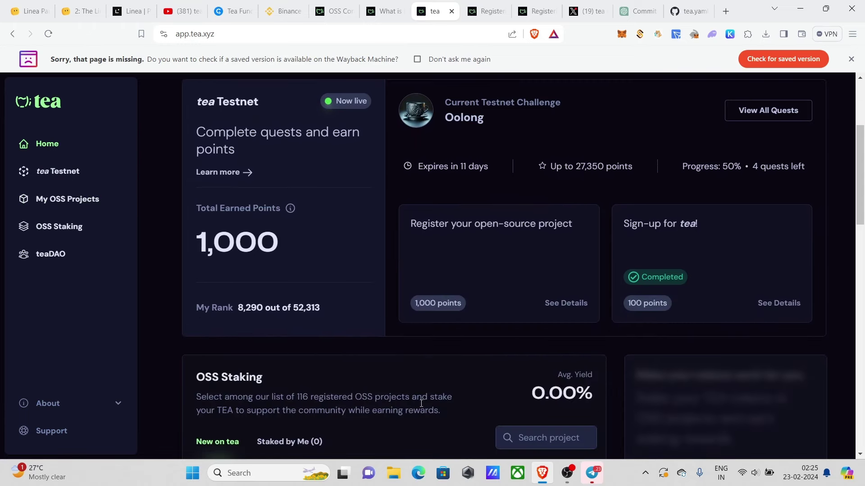
pyautogui.scroll(1, 166, 309)
# - On the tea Testnet page, examine the Jasmine challenge countdown, the quests, and the leaderboard points
pyautogui.click(60, 178)
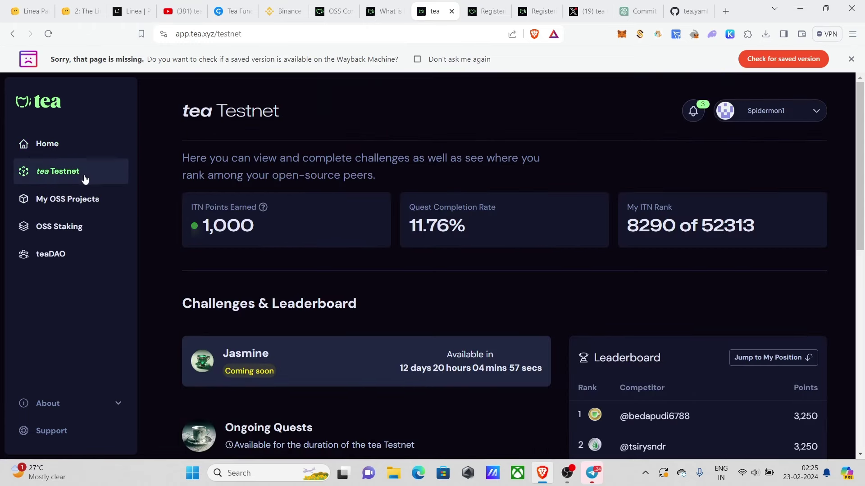
pyautogui.scroll(-5, 288, 311)
pyautogui.scroll(3, 288, 306)
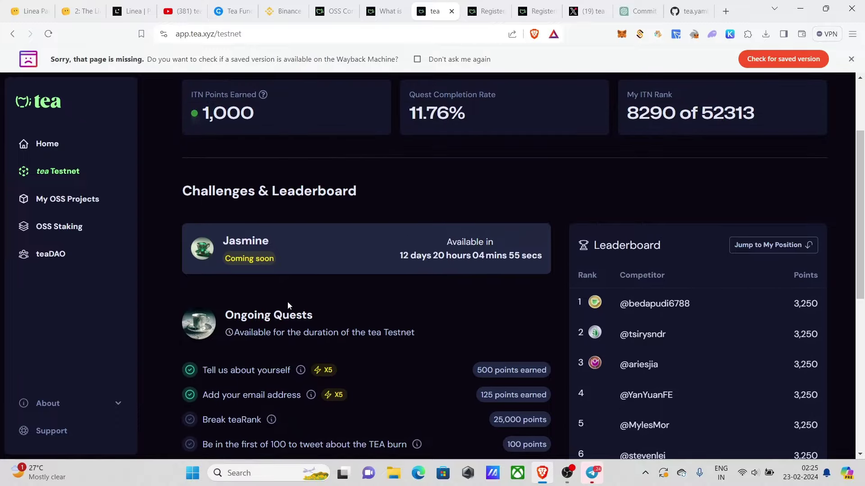
pyautogui.moveTo(399, 268); pyautogui.dragTo(542, 259)
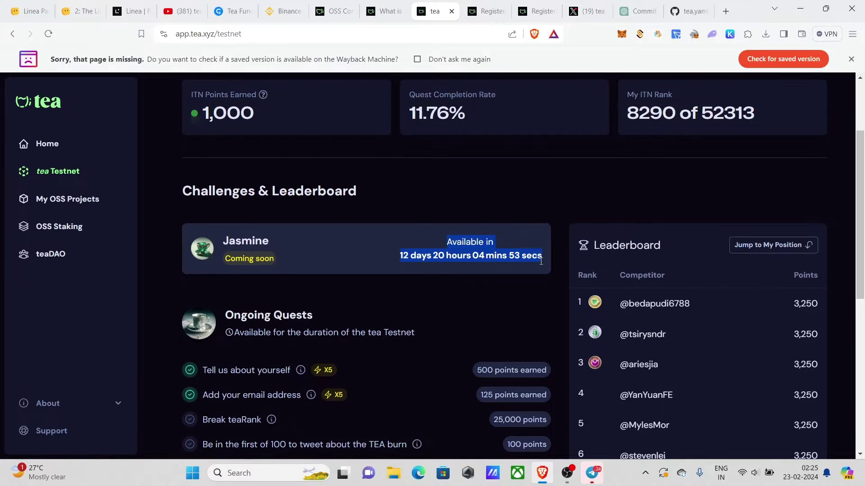
pyautogui.click(450, 259)
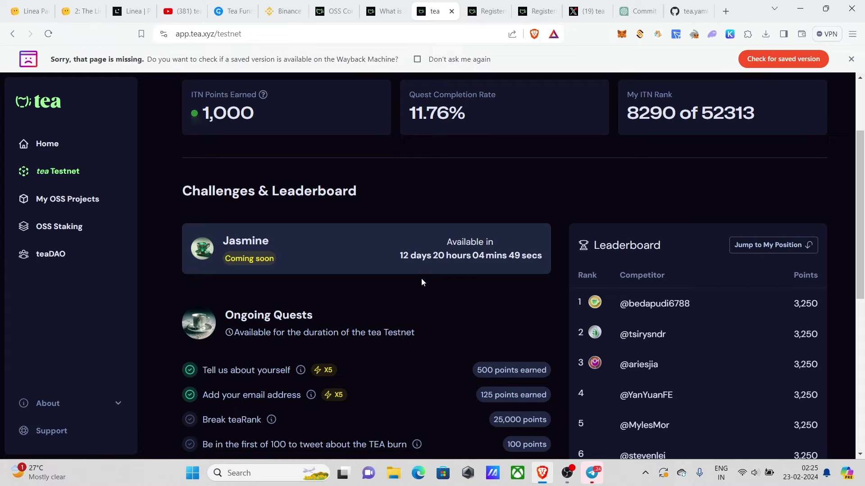
pyautogui.scroll(-1, 517, 342)
pyautogui.moveTo(787, 250); pyautogui.dragTo(827, 250)
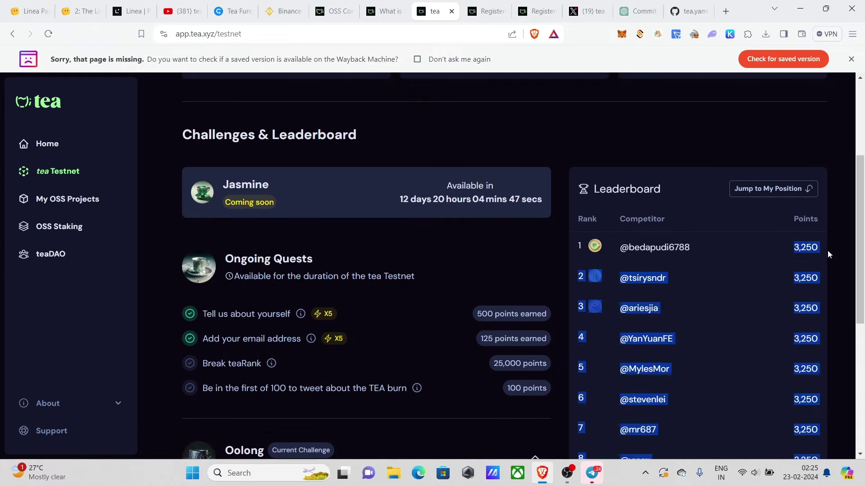
pyautogui.click(770, 255)
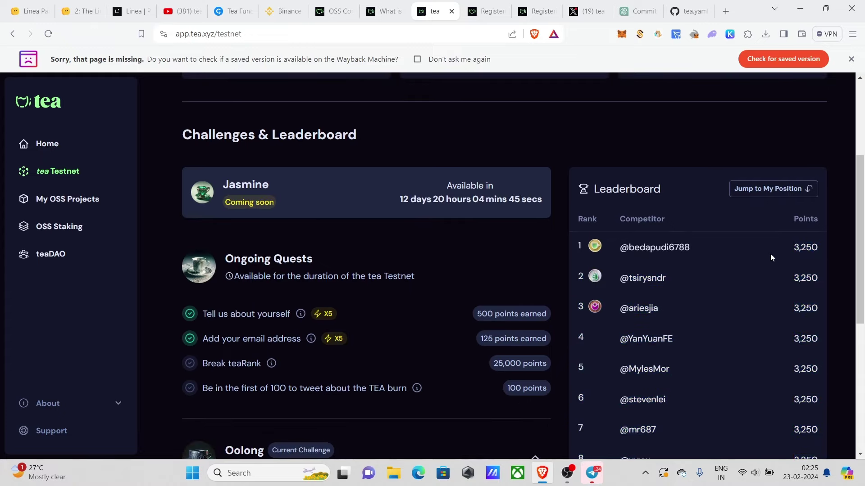
# - Check the total earned points on the Home dashboard and go through the Testnet quest list again
pyautogui.click(81, 154)
pyautogui.doubleClick(261, 392)
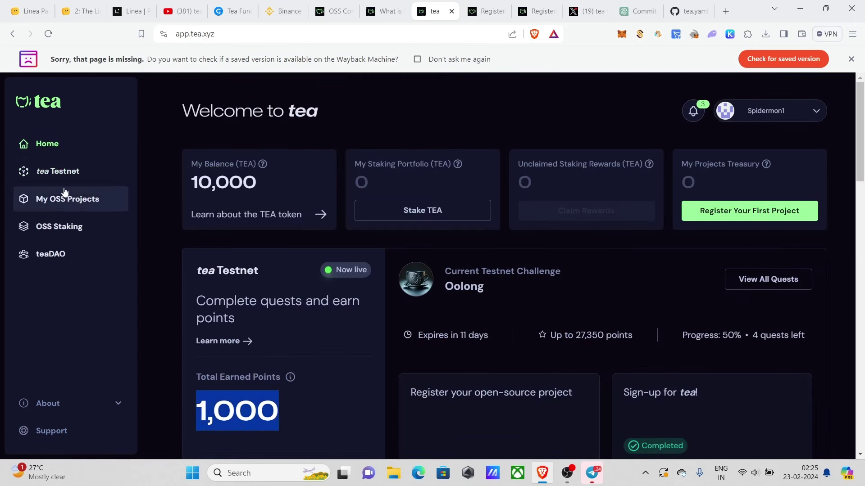
pyautogui.click(63, 171)
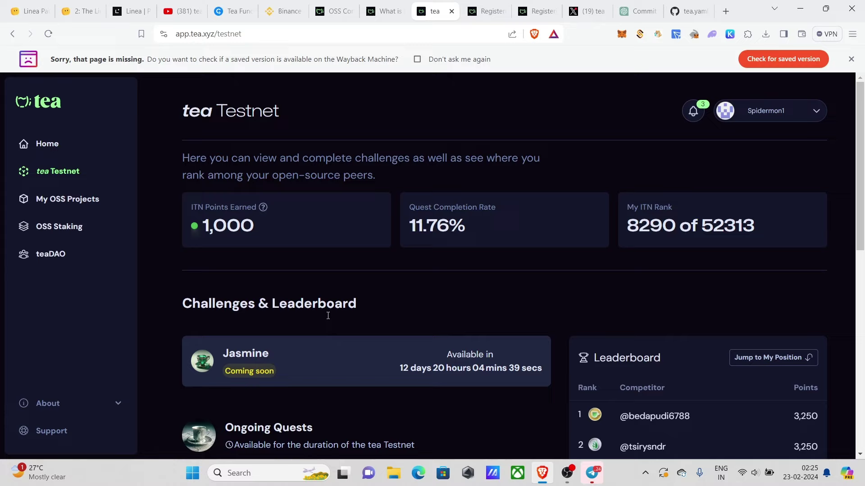
pyautogui.scroll(-10, 356, 325)
pyautogui.scroll(6, 375, 404)
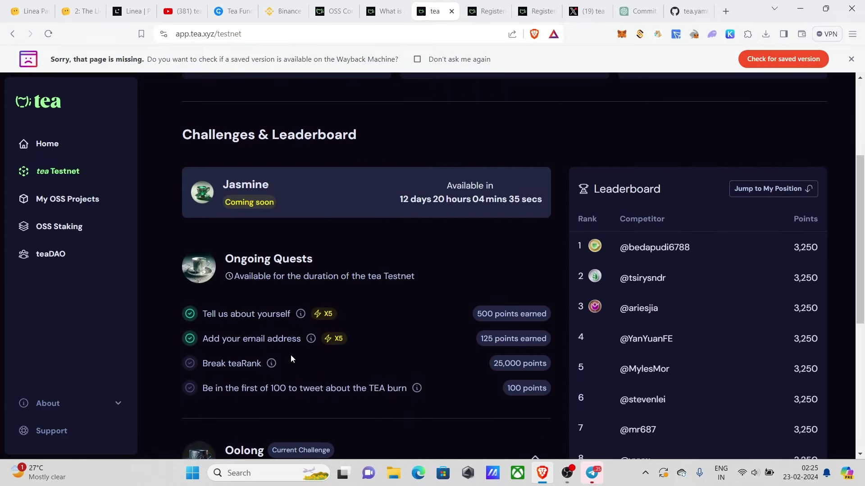
# - Try to open OSS Staking and teaDAO, closing the feature notice each time
pyautogui.click(76, 229)
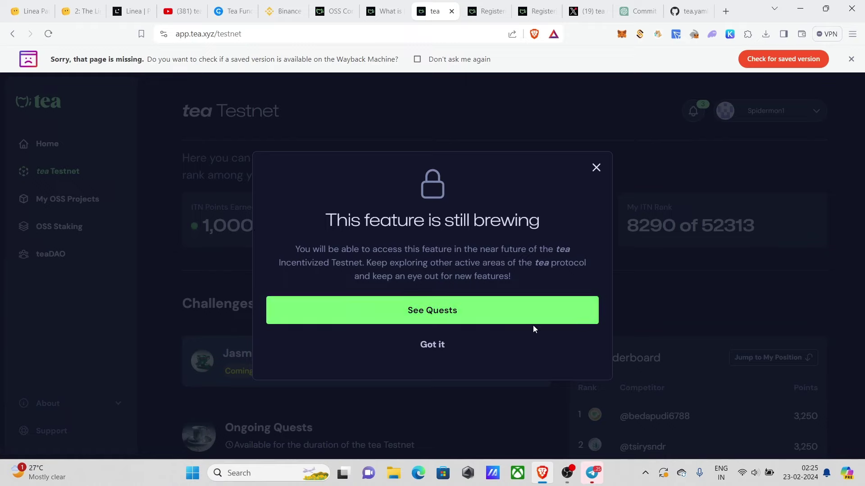
pyautogui.moveTo(525, 222); pyautogui.dragTo(317, 226)
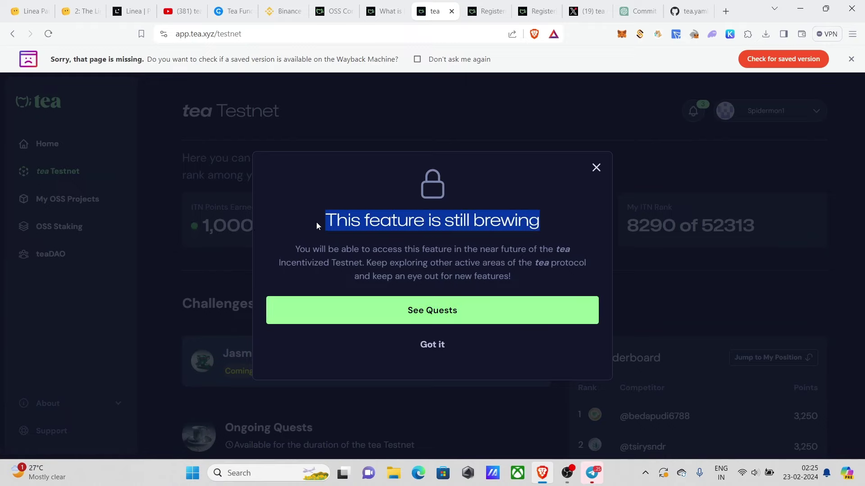
pyautogui.click(596, 167)
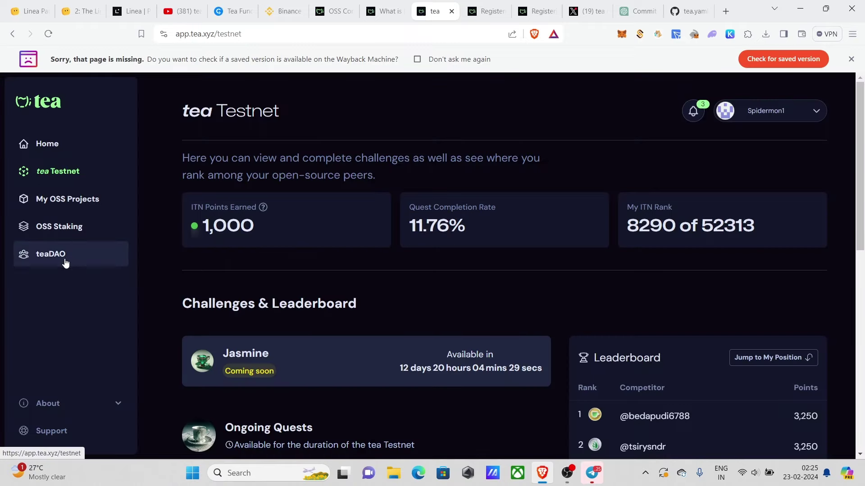
pyautogui.click(81, 260)
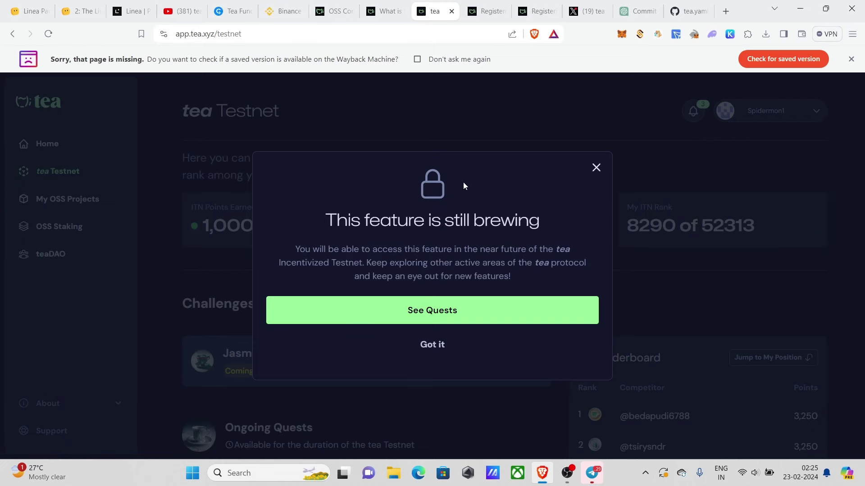
pyautogui.click(597, 169)
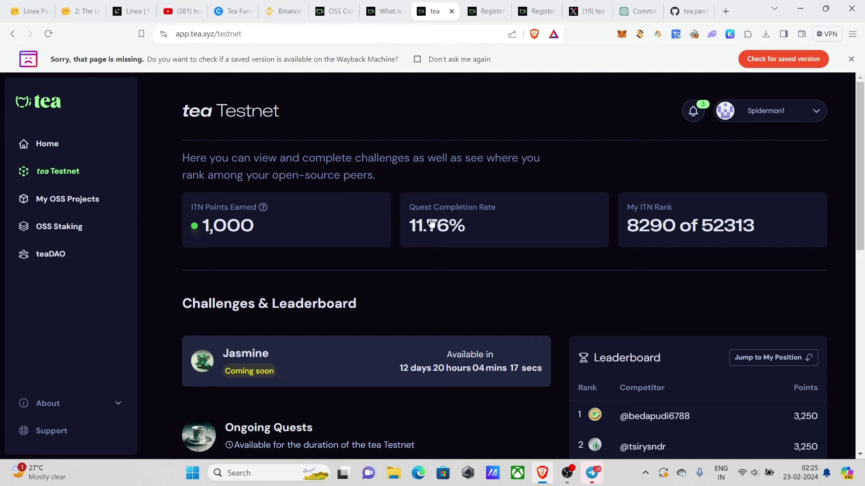
# - Return to the Home dashboard, then read the Binance blog article on tea's $8 million seed funding round, highlighting its opening sentence
pyautogui.click(50, 146)
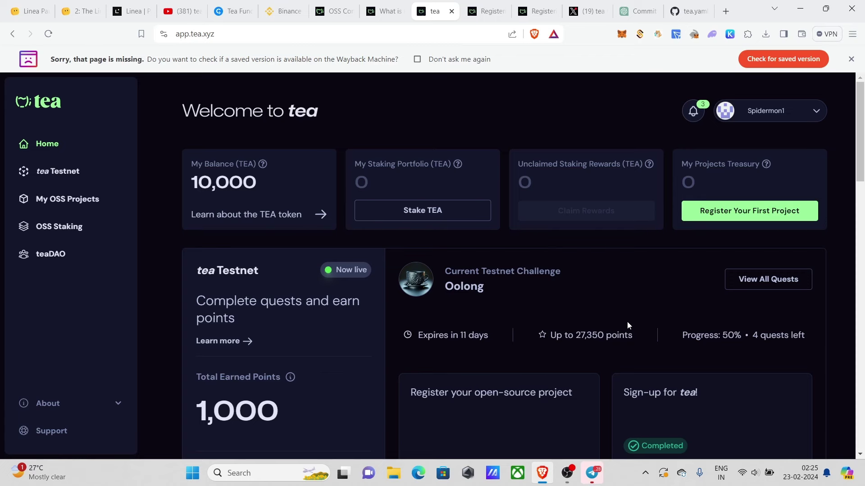
pyautogui.click(282, 10)
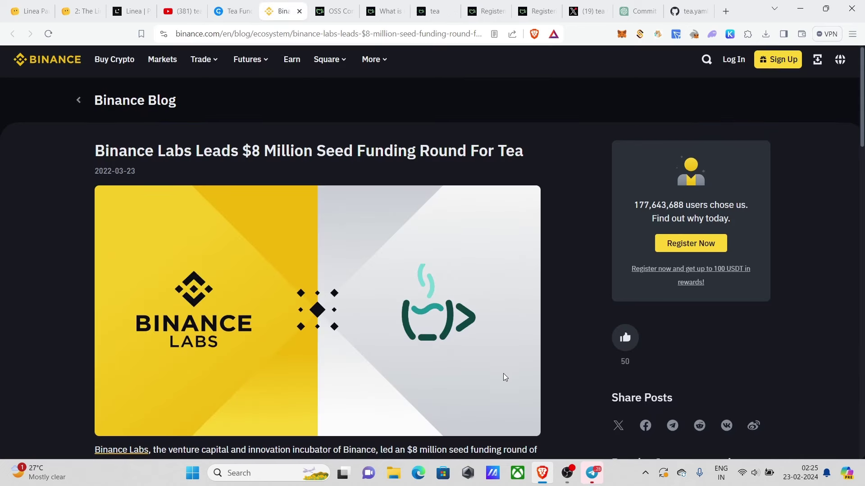
pyautogui.scroll(-1, 503, 374)
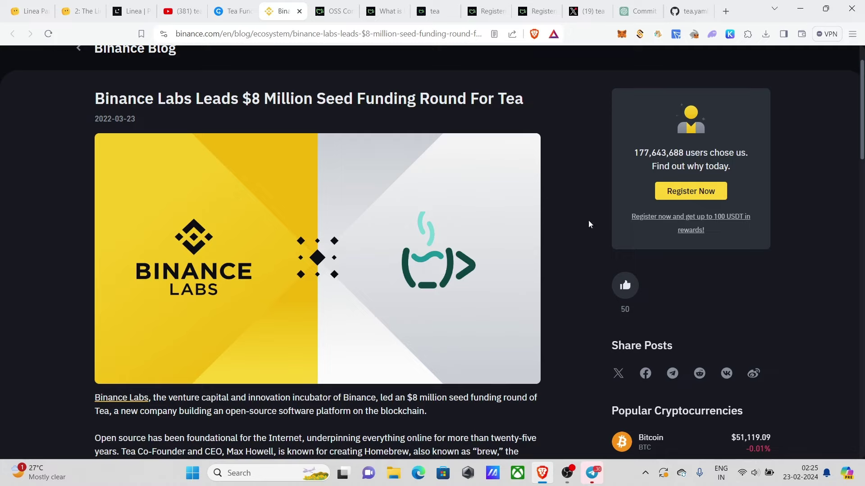
pyautogui.moveTo(95, 397); pyautogui.dragTo(440, 402)
# - Go back to the tea Home dashboard and look over the balance, points, and current challenge sections
pyautogui.click(432, 11)
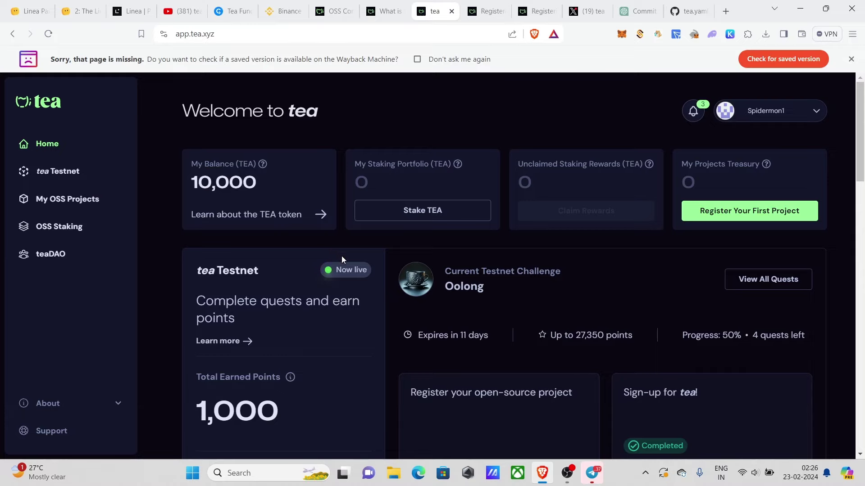
pyautogui.scroll(-5, 388, 309)
pyautogui.scroll(5, 209, 237)
# - Switch to the tea Protocol profile on X and look through its posts for the OSS project registration video
pyautogui.click(585, 11)
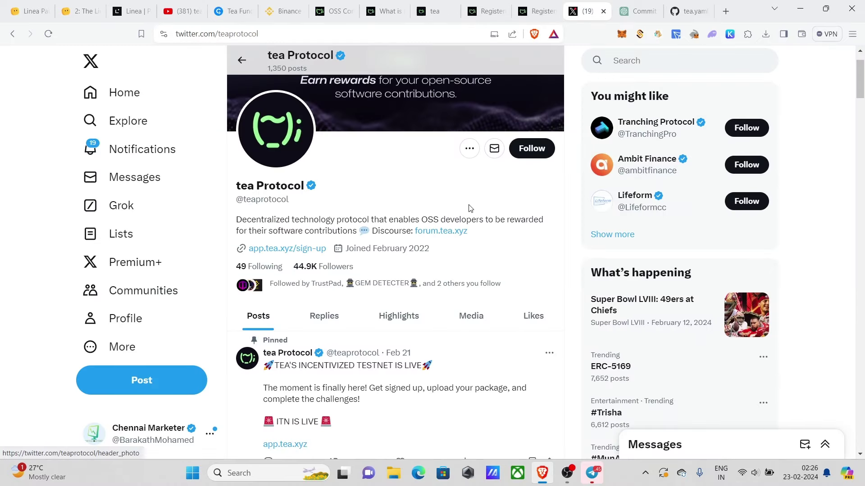
pyautogui.scroll(-6, 373, 239)
pyautogui.scroll(-4, 382, 270)
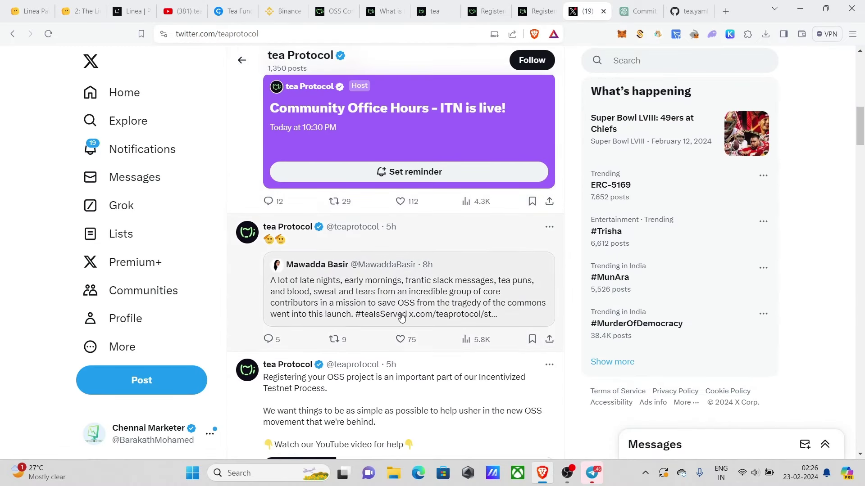
pyautogui.scroll(-2, 401, 317)
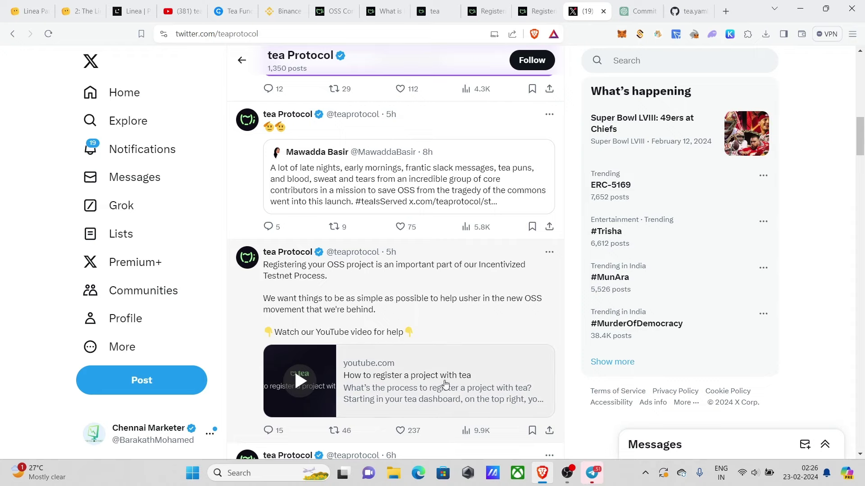
# - Play the "How to register a project with tea" video, skip to the Search for projects chapter, and show it full screen
pyautogui.click(302, 387)
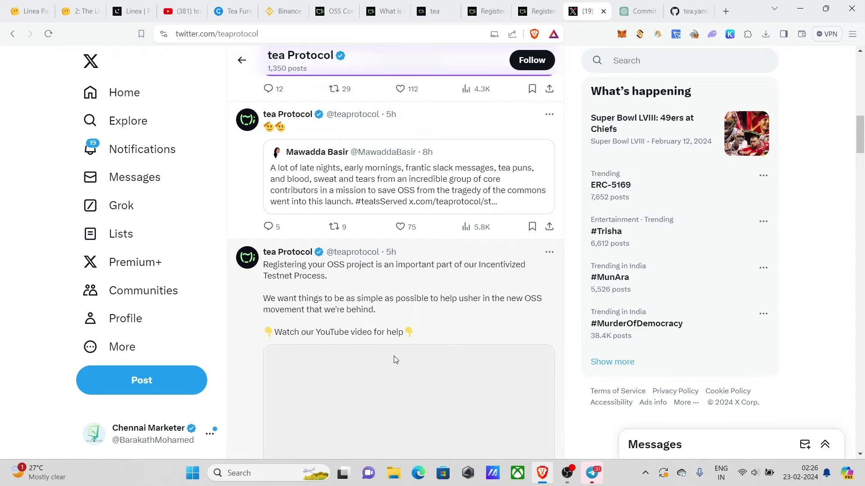
pyautogui.scroll(-1, 334, 328)
pyautogui.scroll(-2, 333, 328)
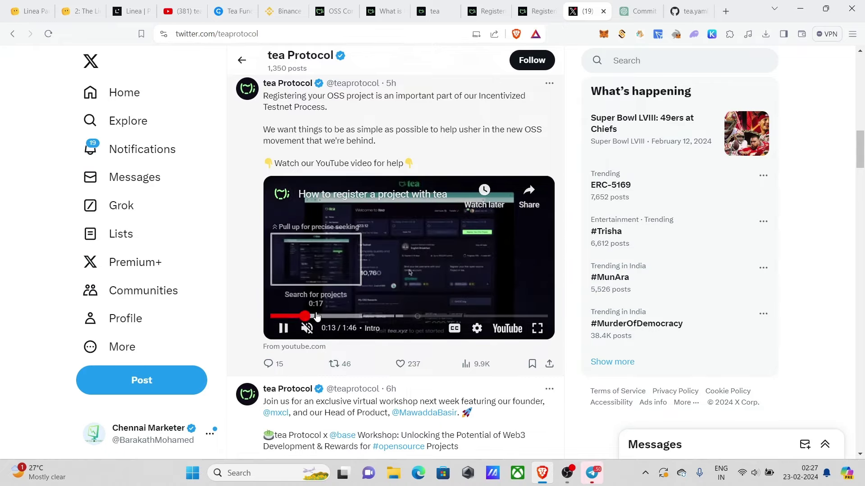
pyautogui.click(317, 316)
pyautogui.press('f')
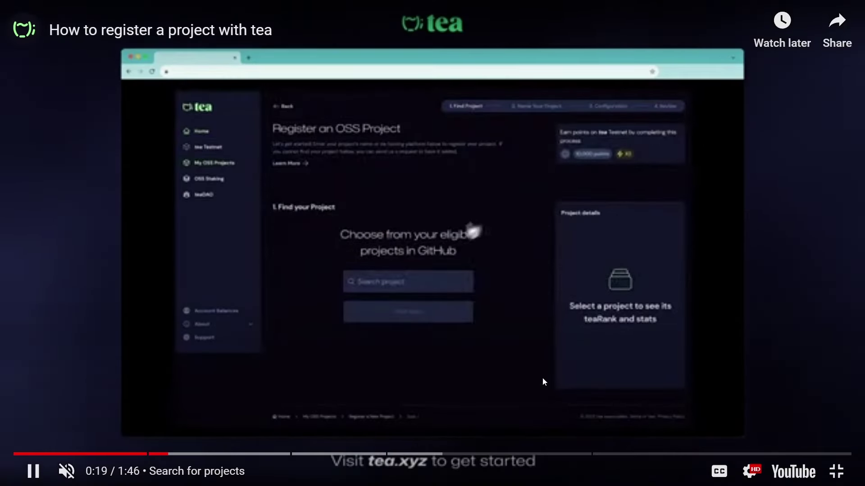
# - Skip ahead to the video's Name Your Project part, pause on the project details, and resume playback
pyautogui.click(221, 454)
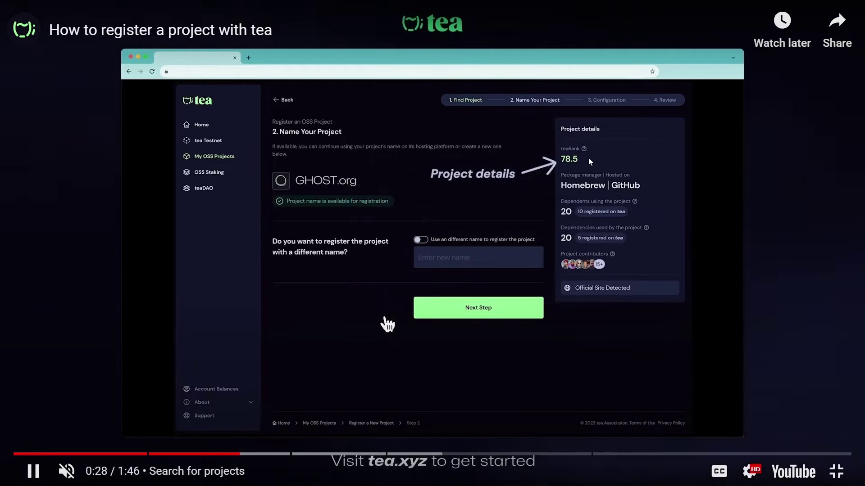
pyautogui.press('space')
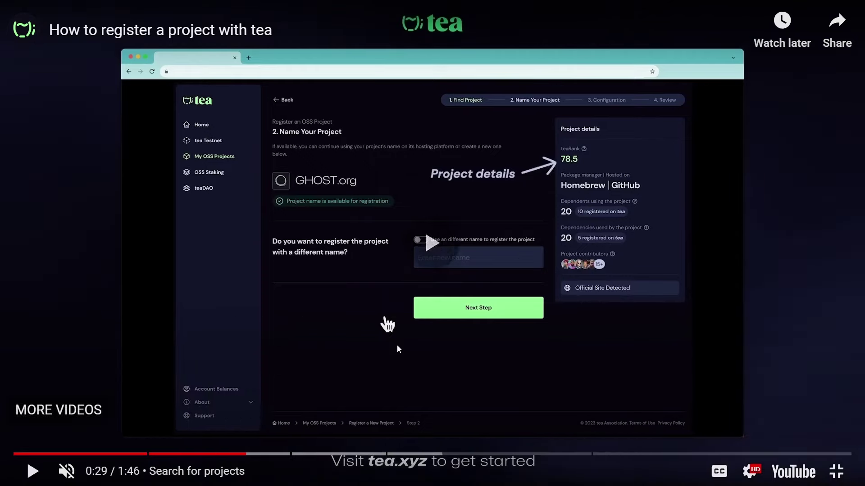
pyautogui.click(397, 348)
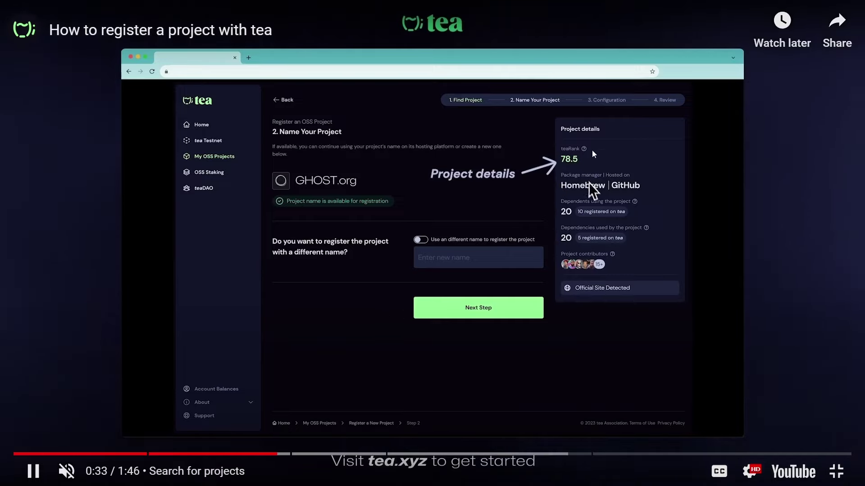
# - Skip through the video's Constitution file and Online registration chapters to review the remaining registration process
pyautogui.click(327, 458)
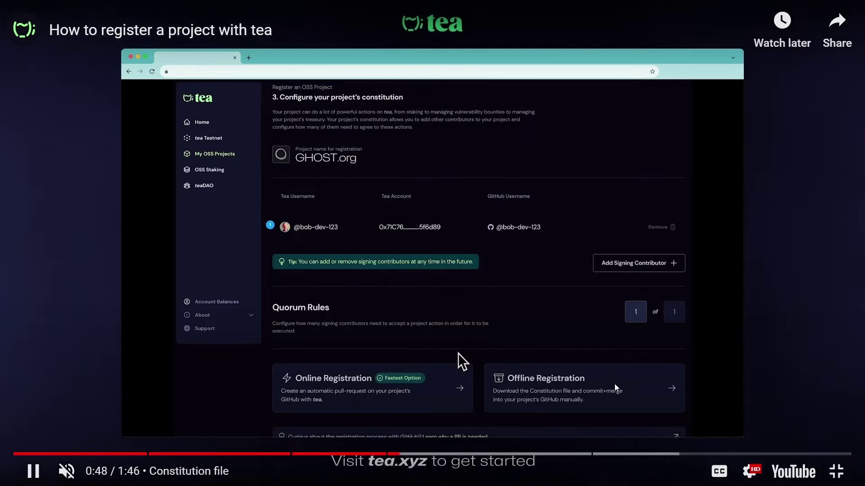
pyautogui.press('Right')
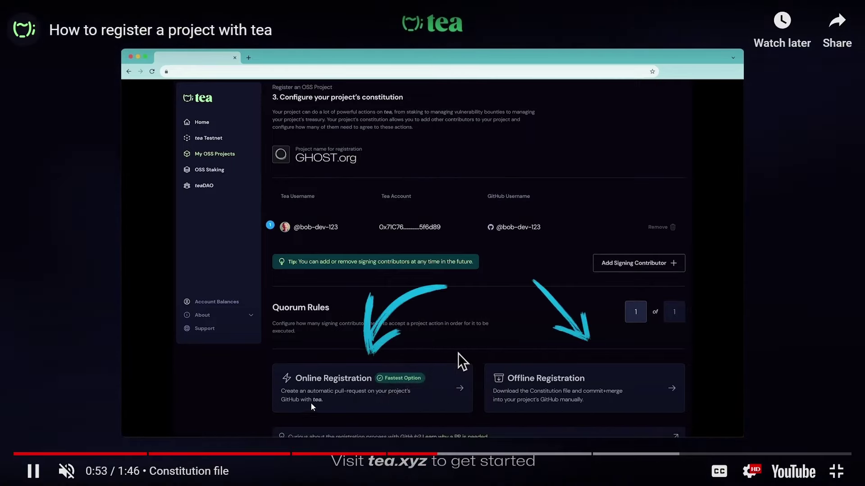
pyautogui.moveTo(500, 454); pyautogui.dragTo(576, 455)
pyautogui.click(594, 455)
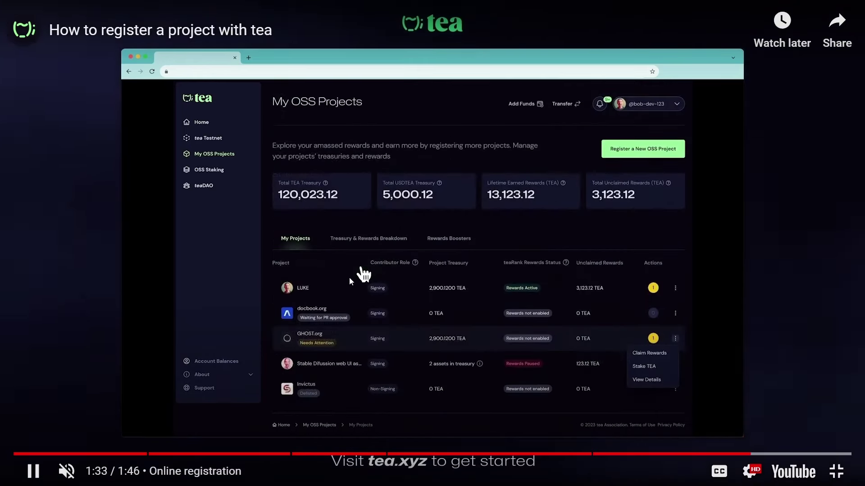
# - Leave full screen, stop the registration video, and go back up through the tea Protocol posts
pyautogui.click(836, 472)
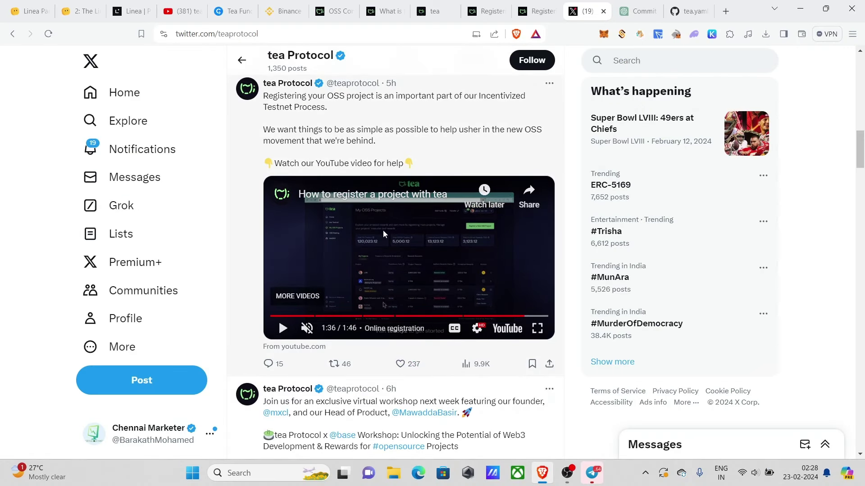
pyautogui.scroll(1, 383, 230)
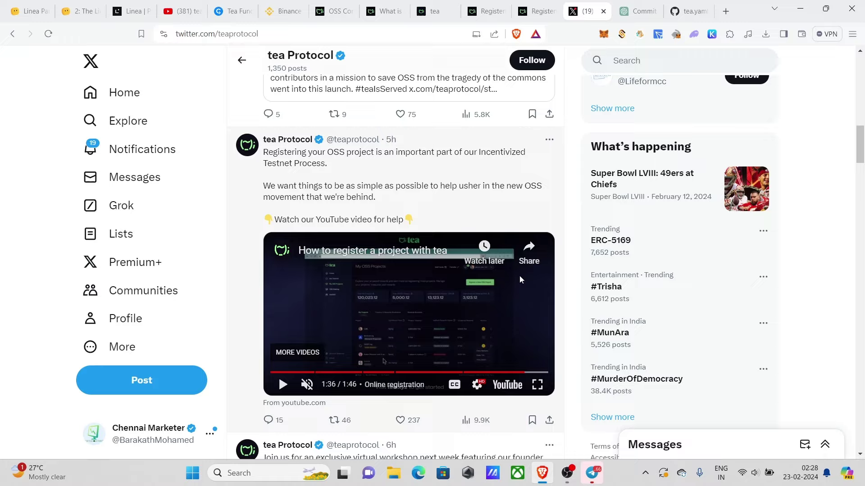
pyautogui.scroll(4, 520, 279)
pyautogui.scroll(6, 520, 279)
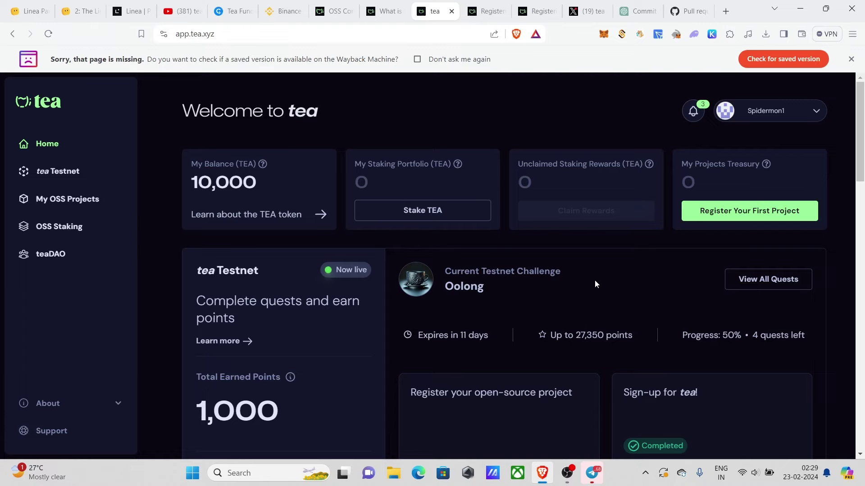
# - Switch to the Chennai Marketer channel on YouTube and look through its latest and older airdrop videos
pyautogui.hotkey('ctrl', '4')
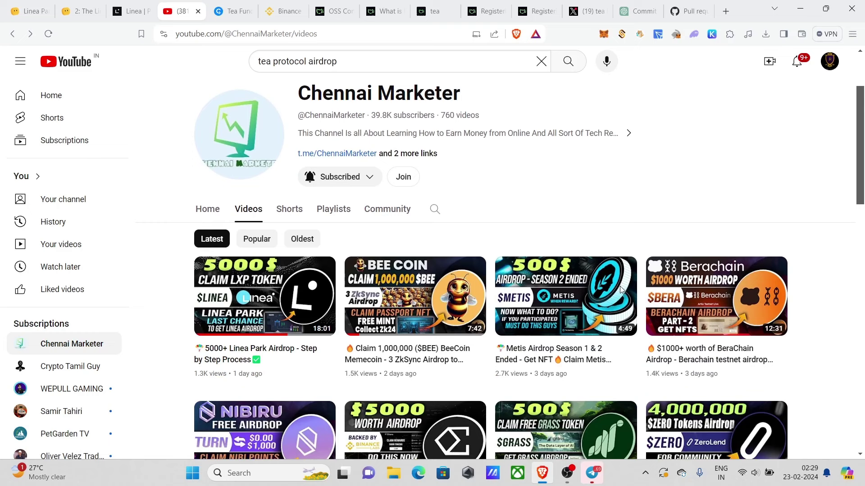
pyautogui.moveTo(762, 308)
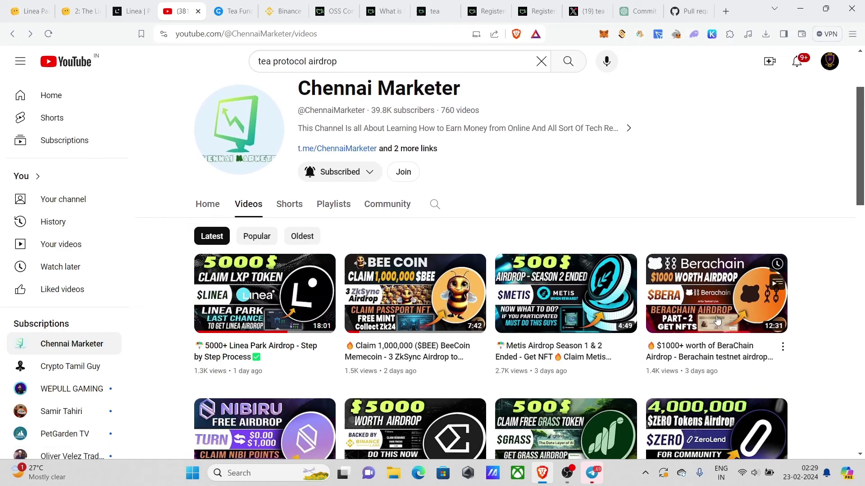
pyautogui.scroll(-3, 762, 309)
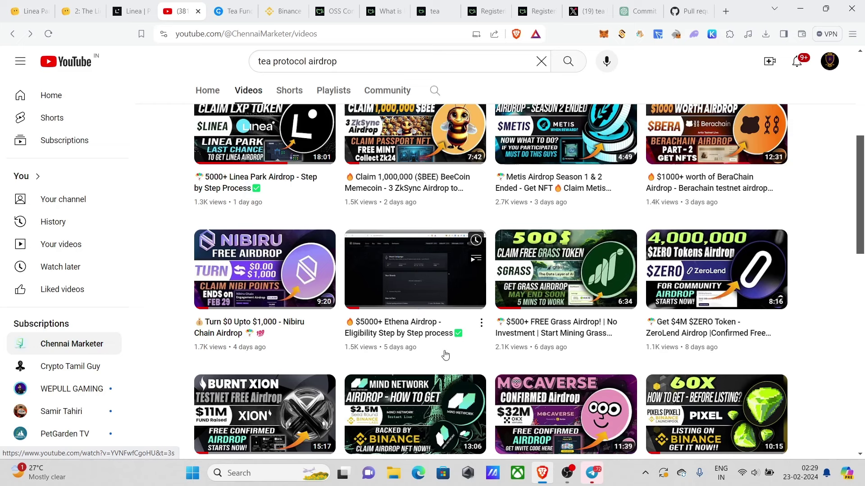
pyautogui.scroll(-4, 860, 399)
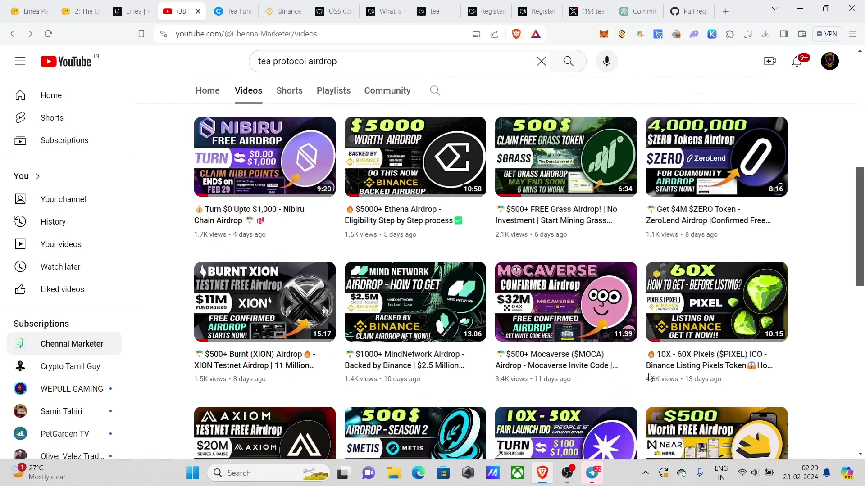
pyautogui.scroll(-3, 851, 412)
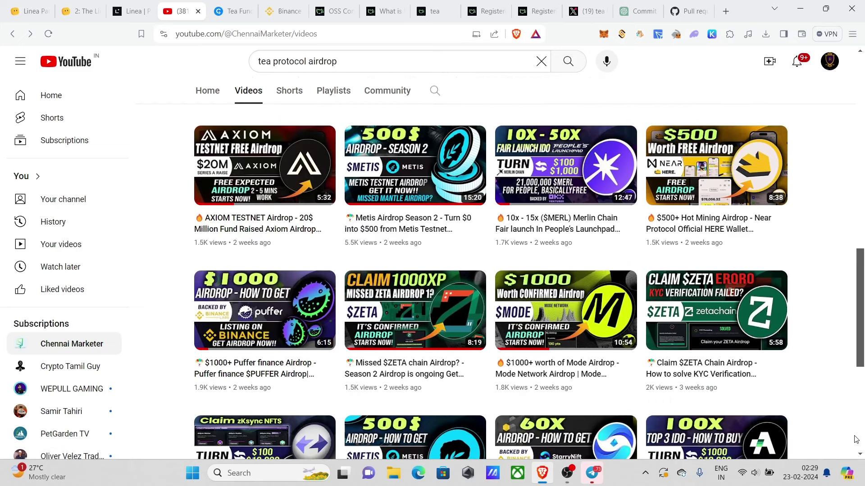
pyautogui.scroll(7, 855, 408)
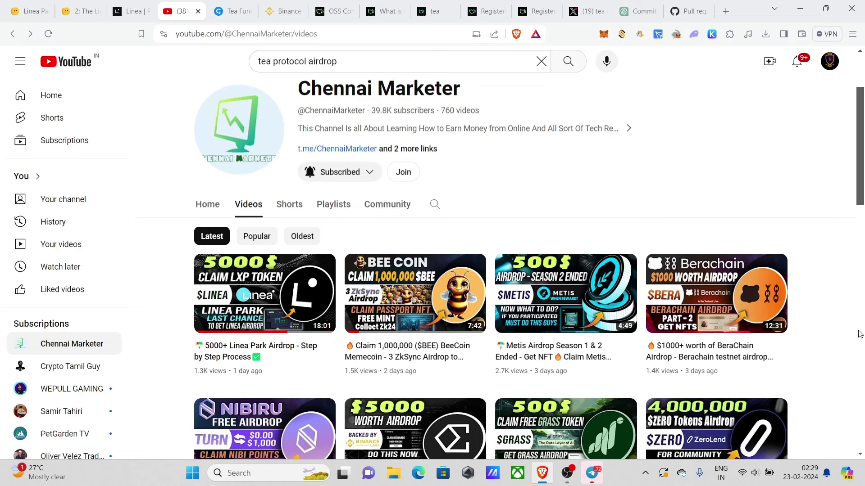
pyautogui.scroll(-2, 450, 250)
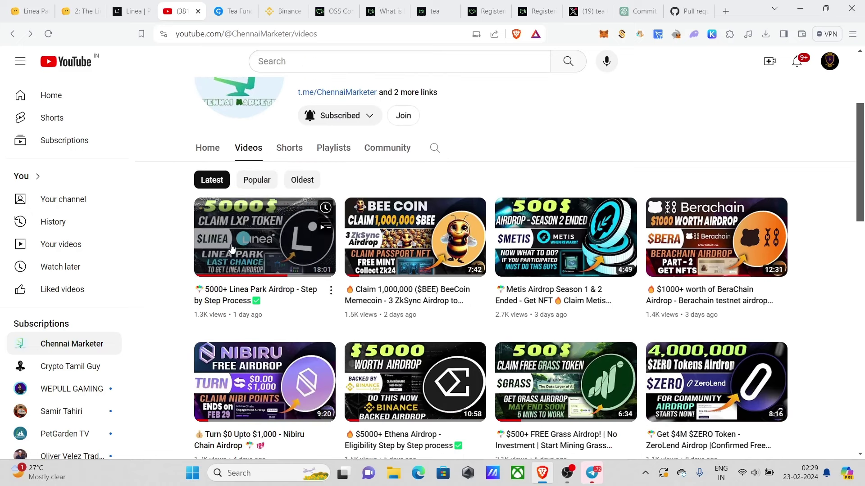
pyautogui.scroll(-5, 794, 287)
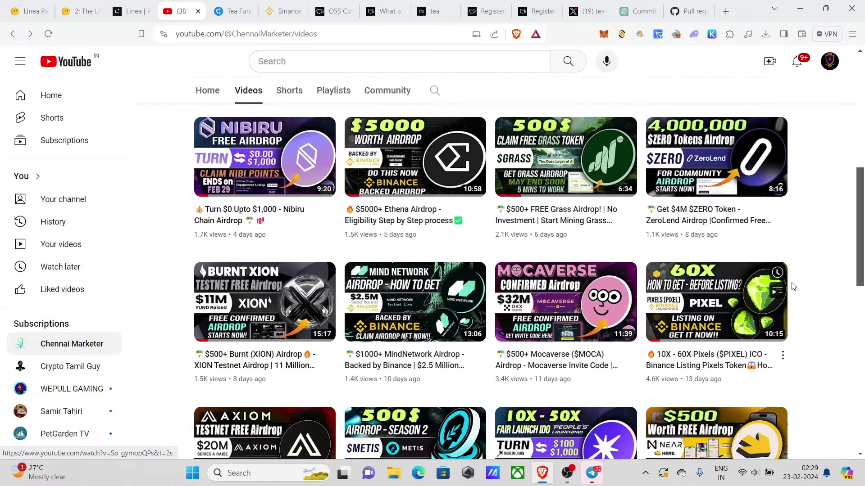
pyautogui.scroll(-3, 450, 158)
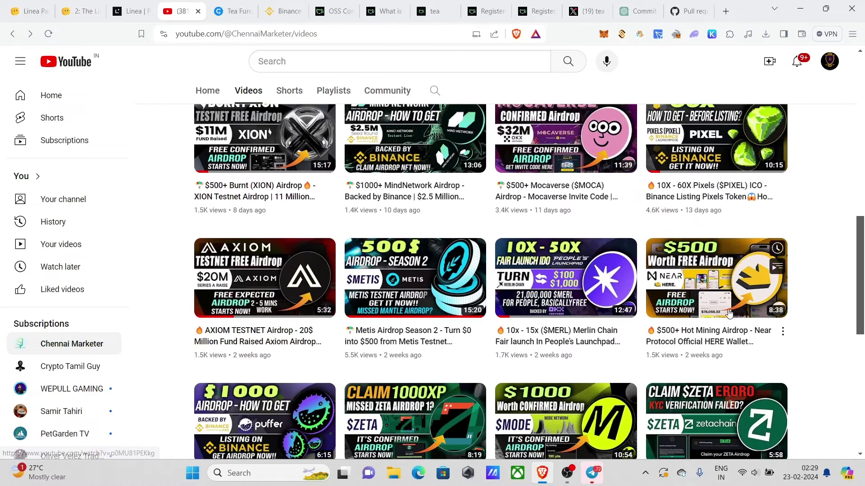
pyautogui.scroll(-2, 743, 360)
pyautogui.scroll(6, 775, 373)
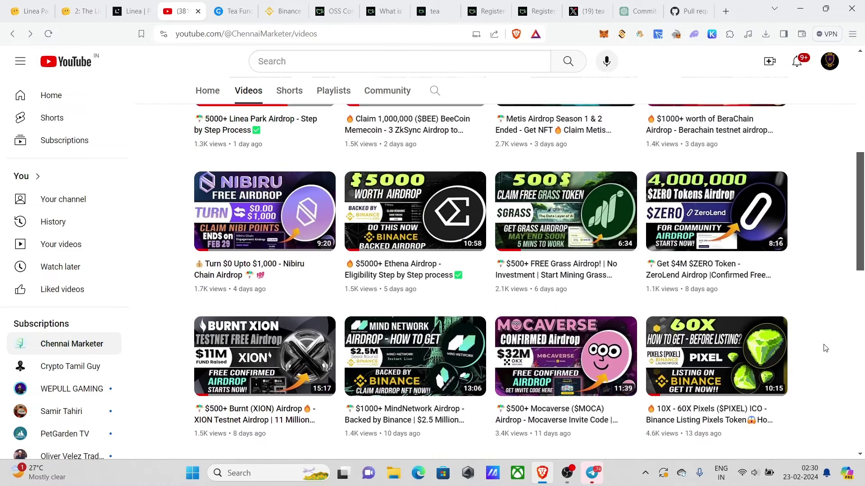
pyautogui.scroll(-6, 825, 348)
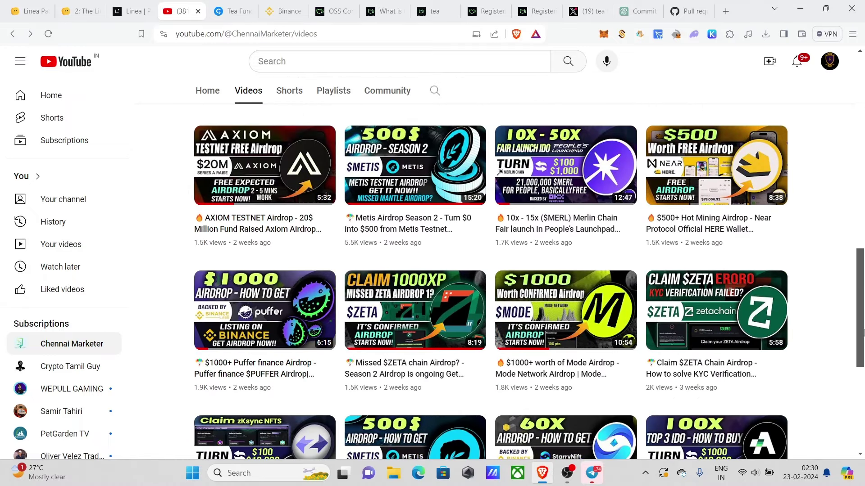
pyautogui.scroll(7, 858, 374)
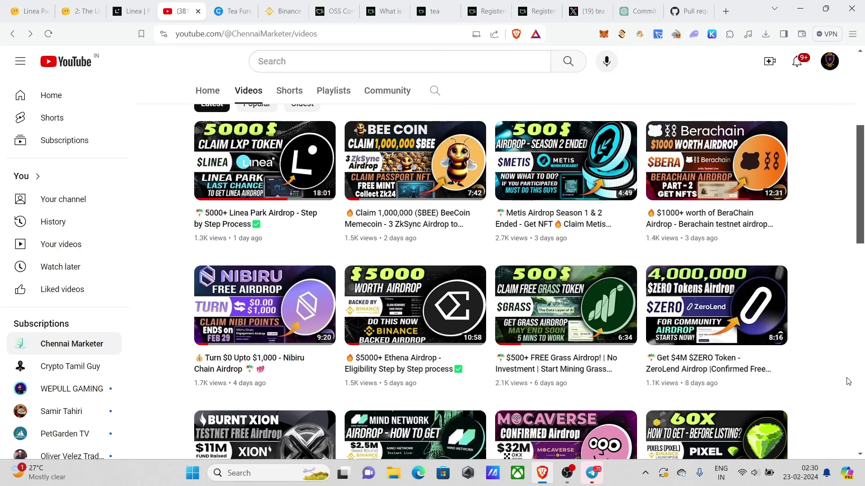
pyautogui.scroll(-6, 788, 396)
pyautogui.scroll(3, 764, 411)
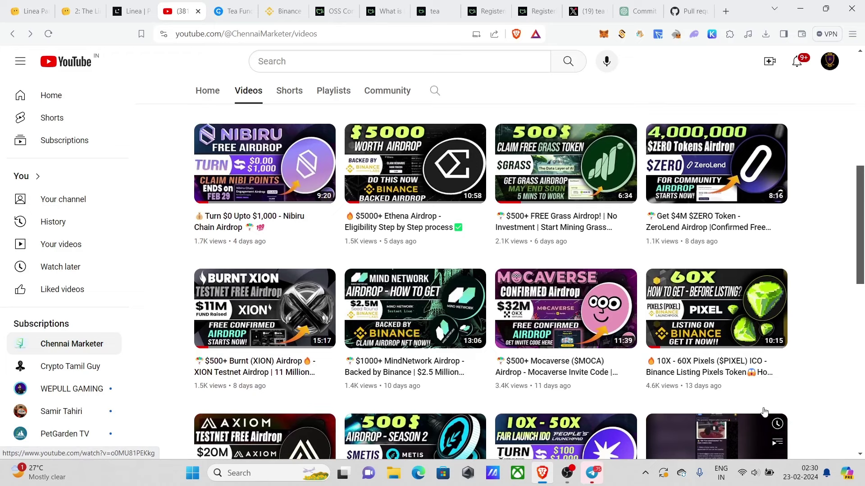
pyautogui.scroll(2, 779, 412)
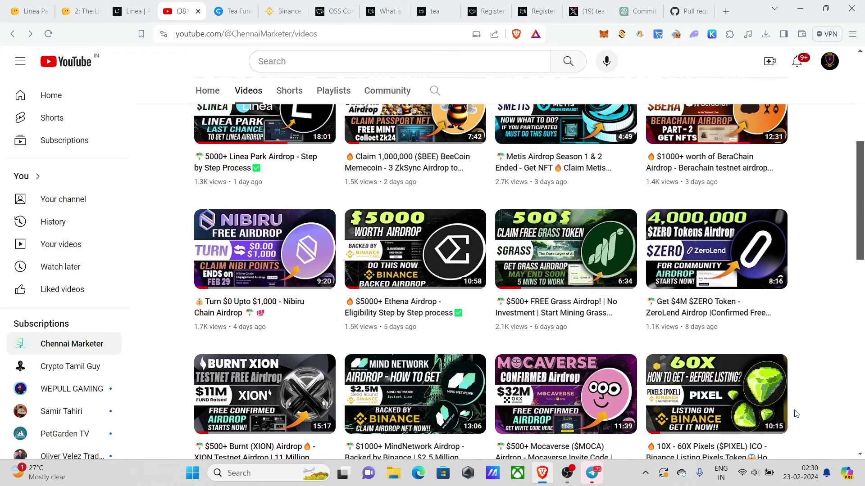